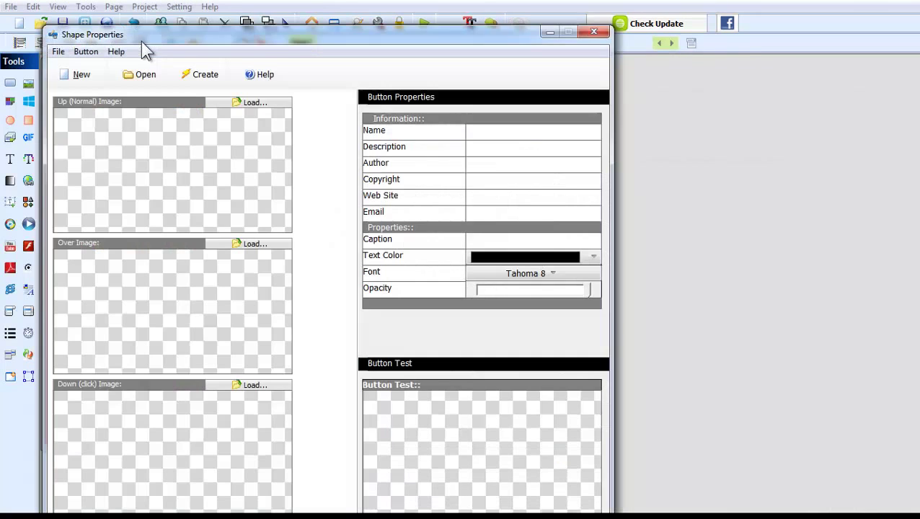
# - Load 1.png from the button1 folder as the up (normal) image and 2.png as the over image
pyautogui.click(263, 101)
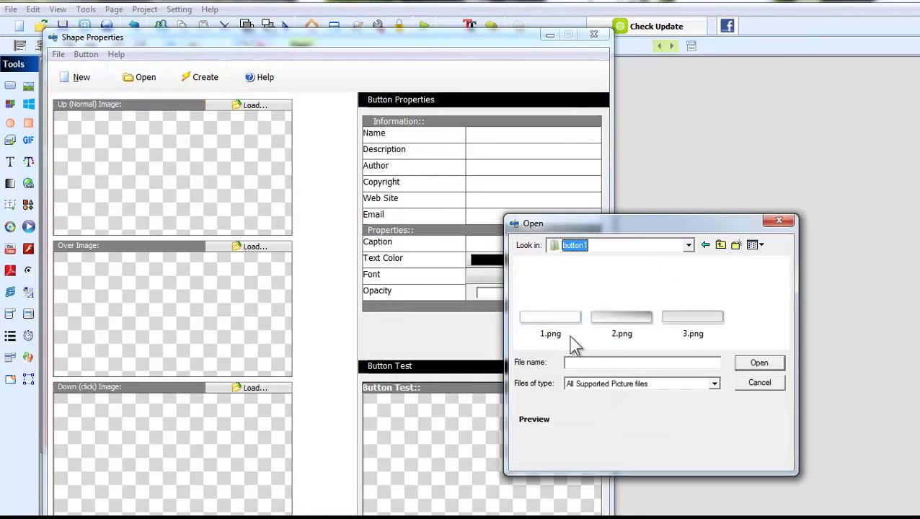
pyautogui.click(551, 328)
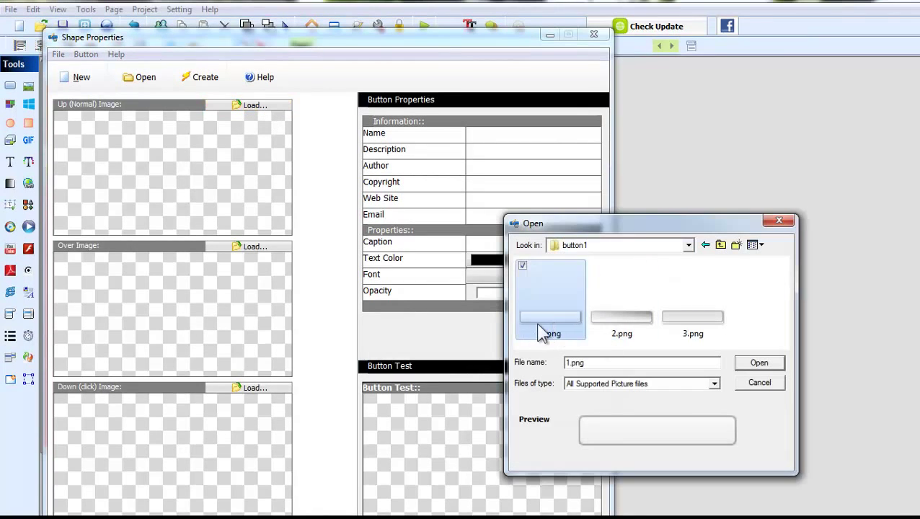
pyautogui.click(759, 363)
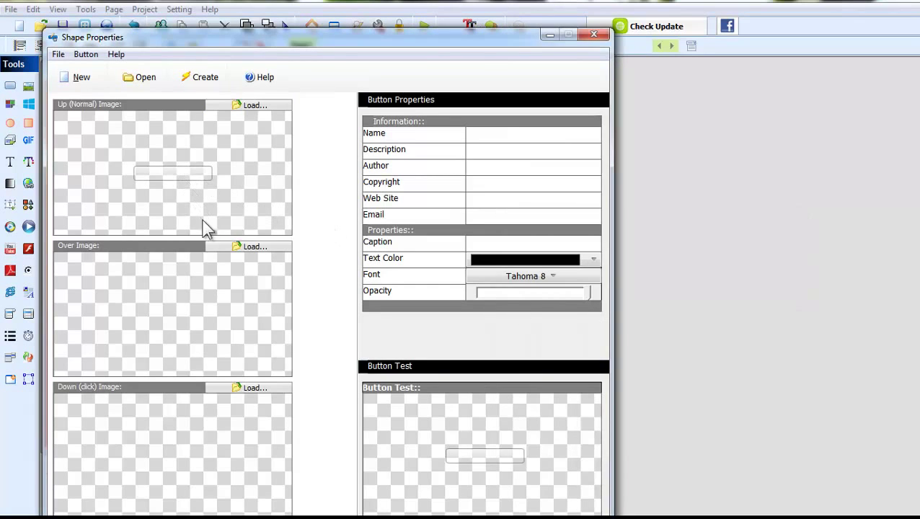
pyautogui.click(261, 247)
pyautogui.click(612, 318)
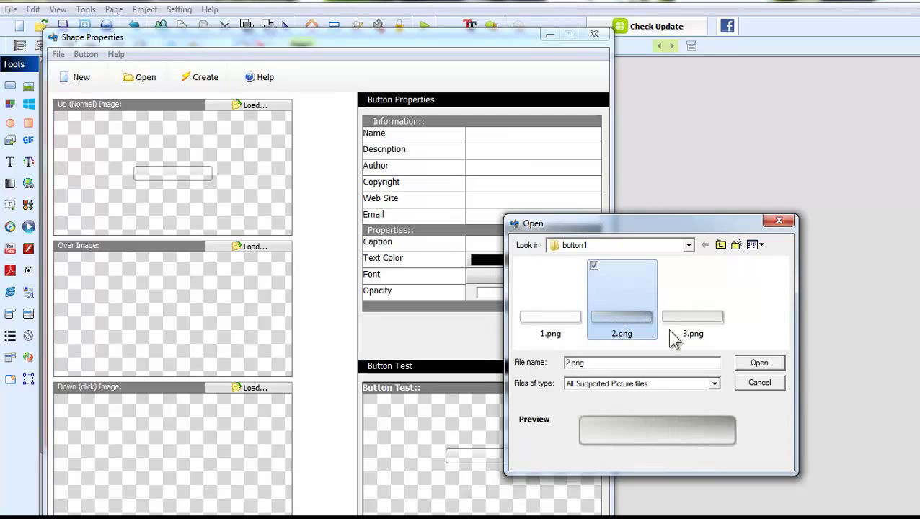
pyautogui.click(759, 363)
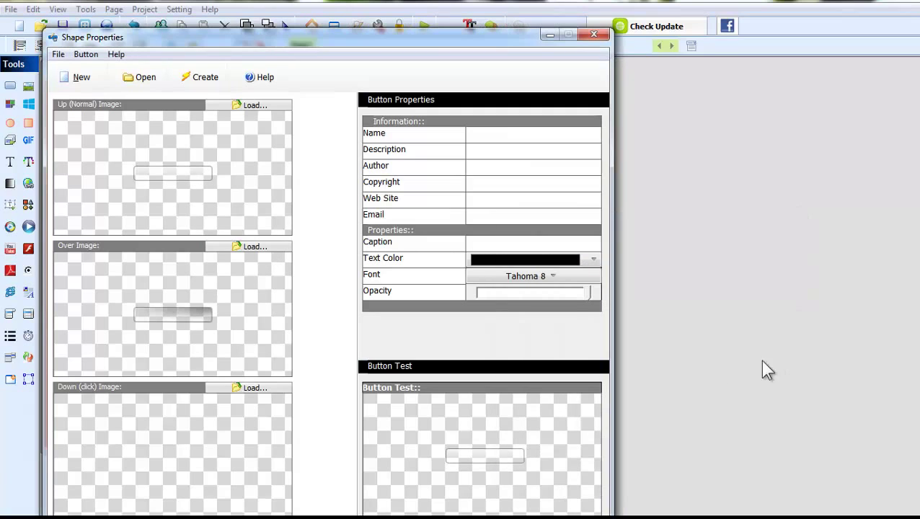
# - Load 3.png as the down (click) image and try out the button in the test area
pyautogui.click(243, 390)
pyautogui.click(693, 319)
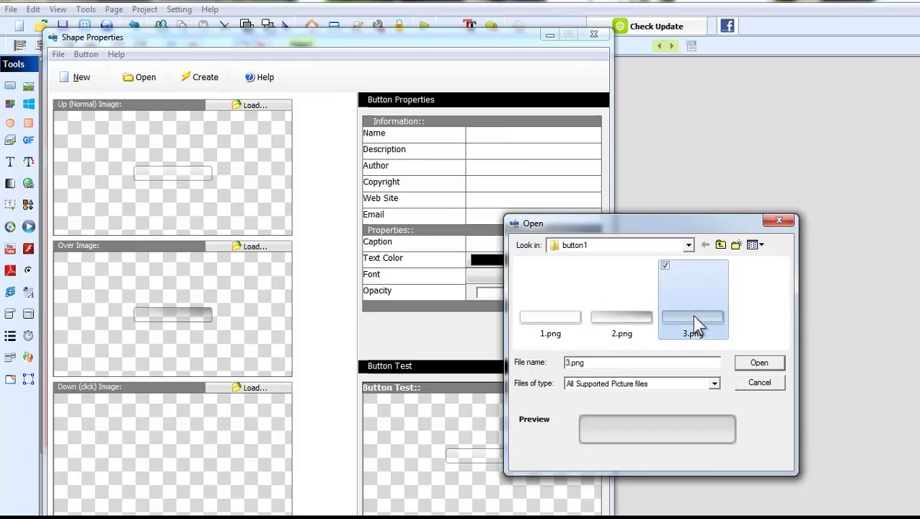
pyautogui.click(759, 363)
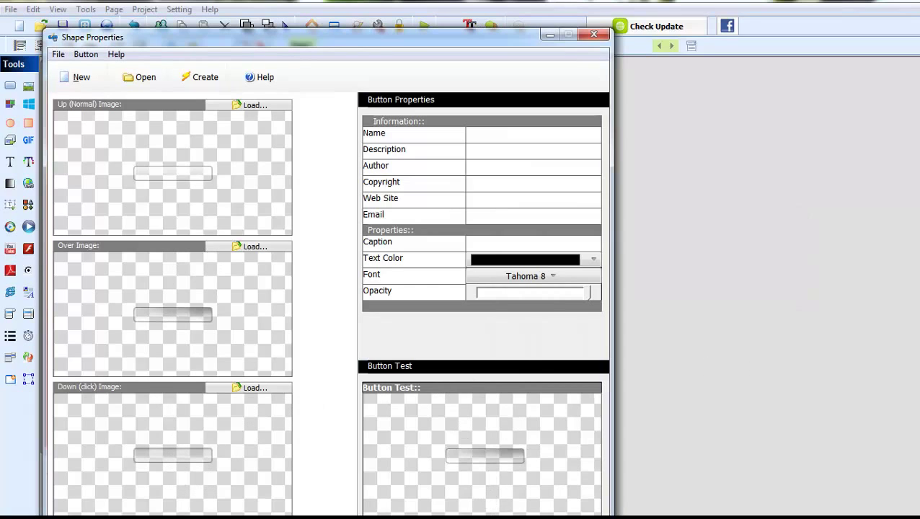
pyautogui.click(492, 470)
# - Fill in the button properties with the name My Button, author Arafasoft and caption Button
pyautogui.click(481, 132)
pyautogui.write('My Button')
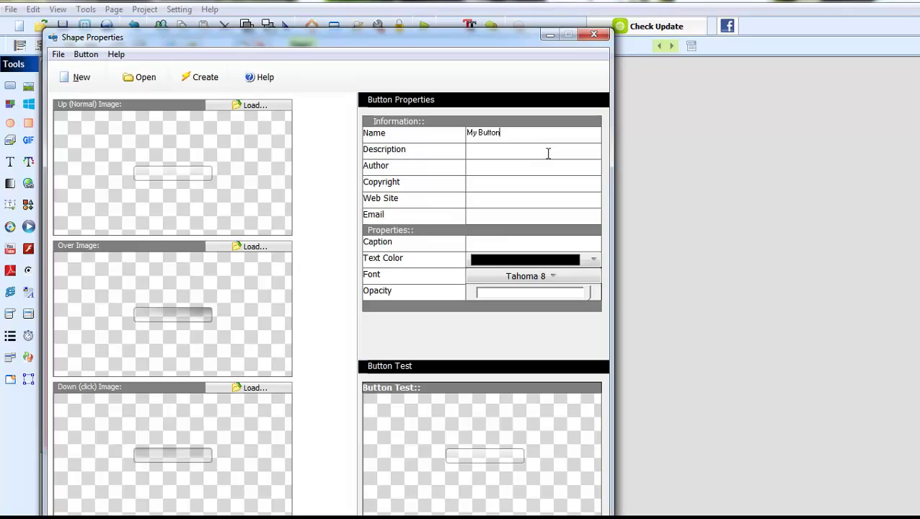
pyautogui.click(489, 167)
pyautogui.write('Arafasoft')
pyautogui.click(522, 242)
pyautogui.write('Button')
# - Create the button file, save it as myButton1 in the Button folder, and close the button creator
pyautogui.click(206, 81)
pyautogui.click(365, 333)
pyautogui.moveTo(309, 236); pyautogui.dragTo(208, 128)
pyautogui.write('myBu')
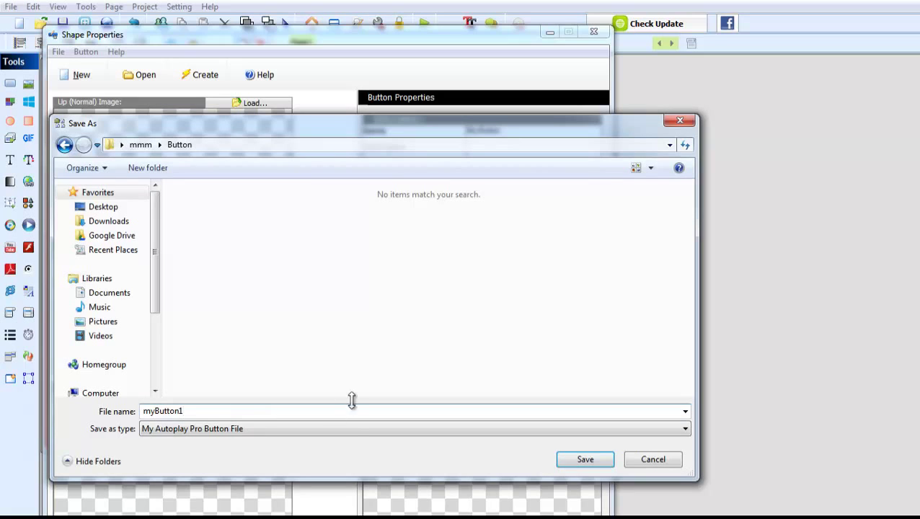
pyautogui.click(588, 459)
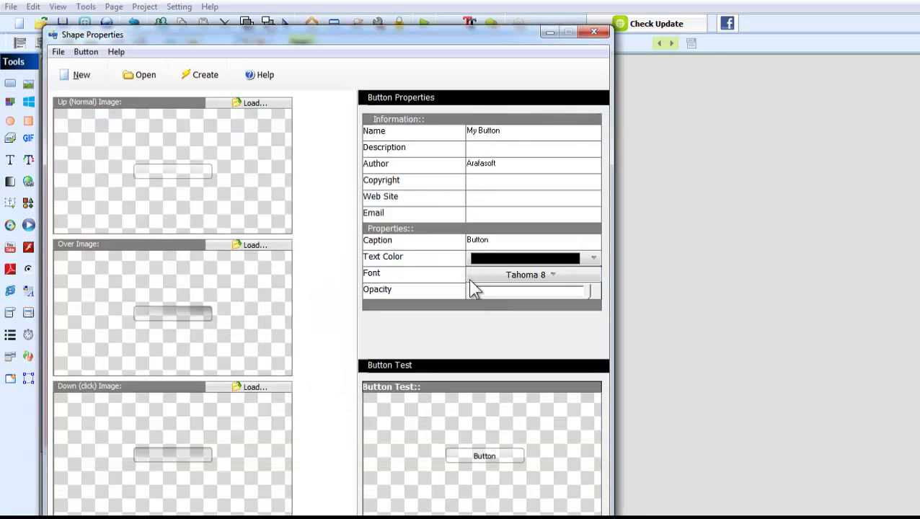
pyautogui.click(585, 33)
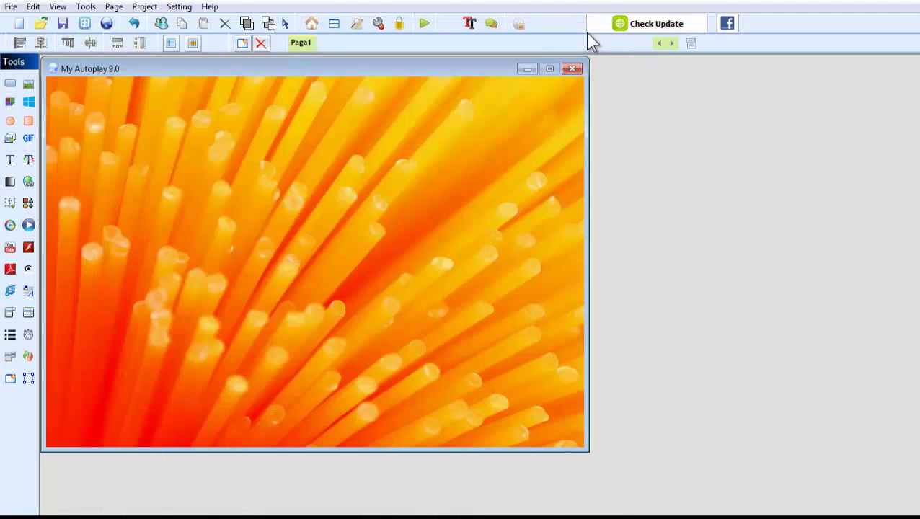
# - Insert a custom button on the page from the existing file myButton1.btt
pyautogui.click(10, 85)
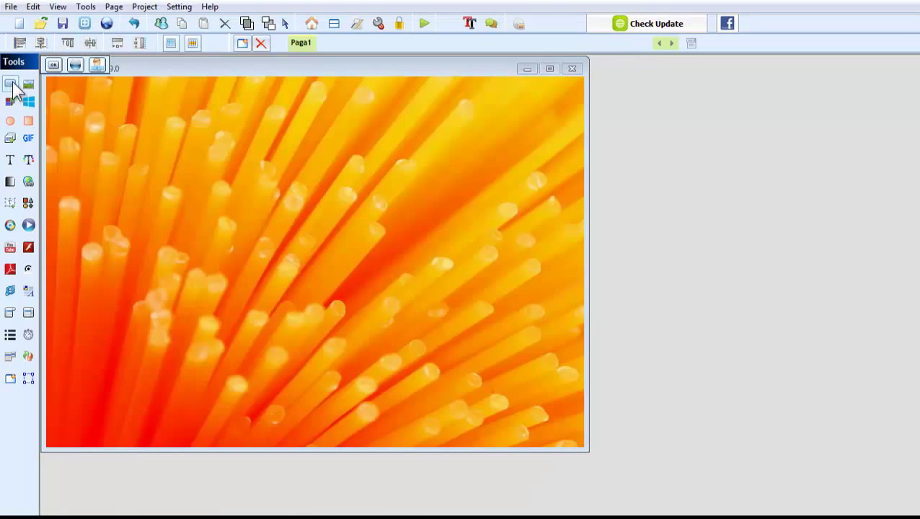
pyautogui.click(96, 65)
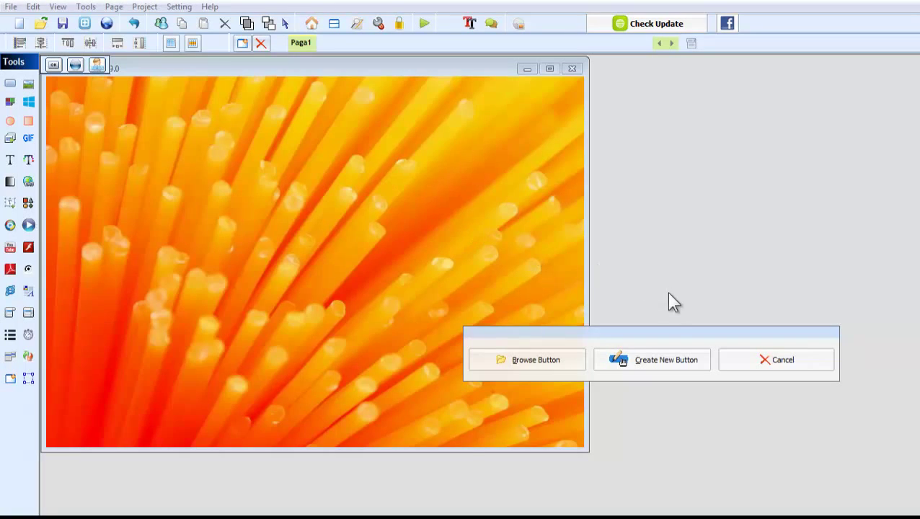
pyautogui.click(550, 364)
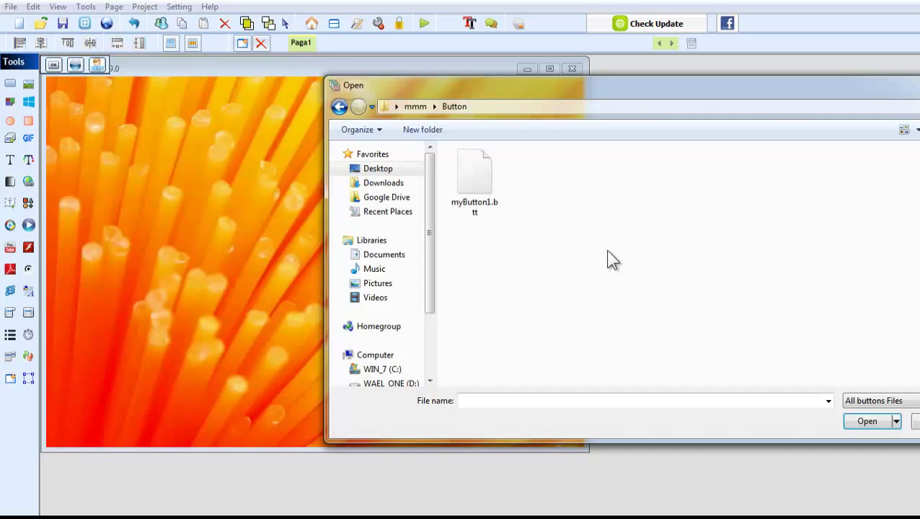
pyautogui.moveTo(599, 105); pyautogui.dragTo(371, 119)
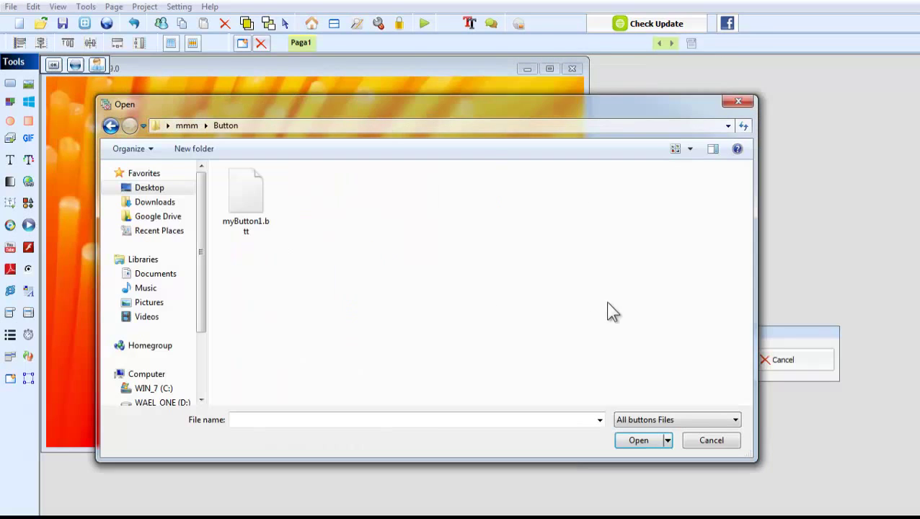
pyautogui.click(241, 213)
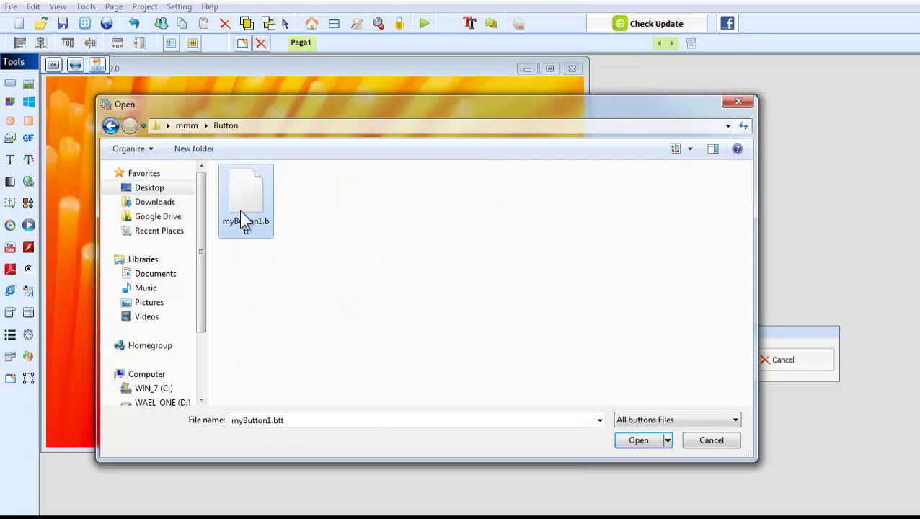
pyautogui.click(635, 442)
# - Move the new button near the middle of the page and widen it to about 190
pyautogui.moveTo(73, 85); pyautogui.dragTo(276, 225)
pyautogui.click(322, 257)
pyautogui.click(312, 235)
pyautogui.moveTo(332, 238); pyautogui.dragTo(380, 230)
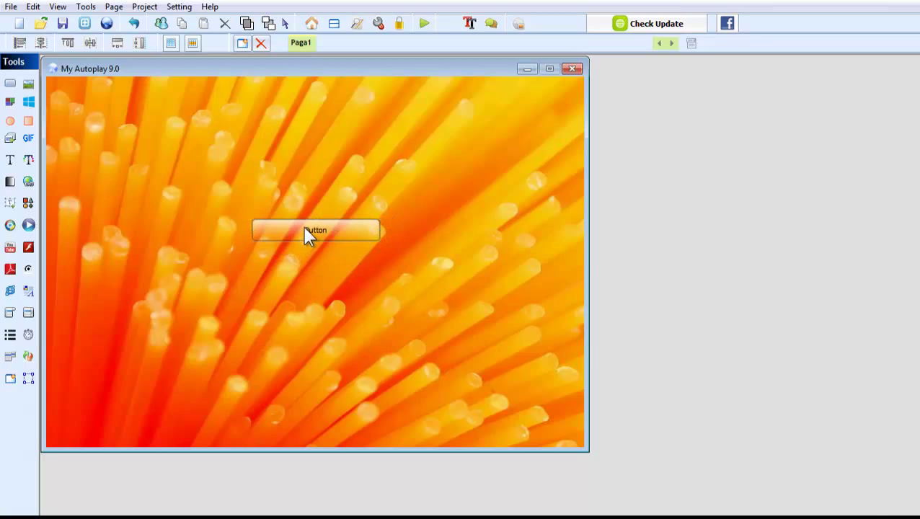
# - Change the custom button's text to Web Site in its properties
pyautogui.doubleClick(305, 229)
pyautogui.moveTo(593, 196); pyautogui.dragTo(560, 163)
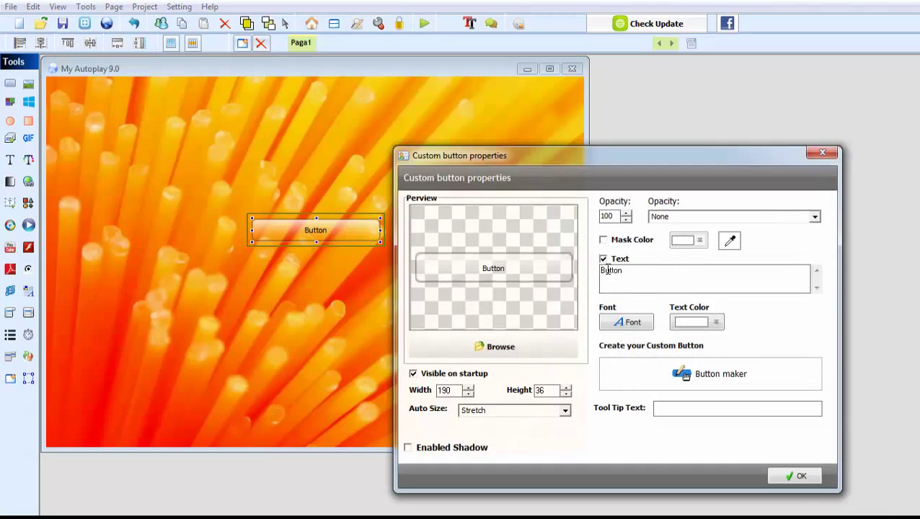
pyautogui.moveTo(677, 275); pyautogui.dragTo(559, 272)
pyautogui.write('We')
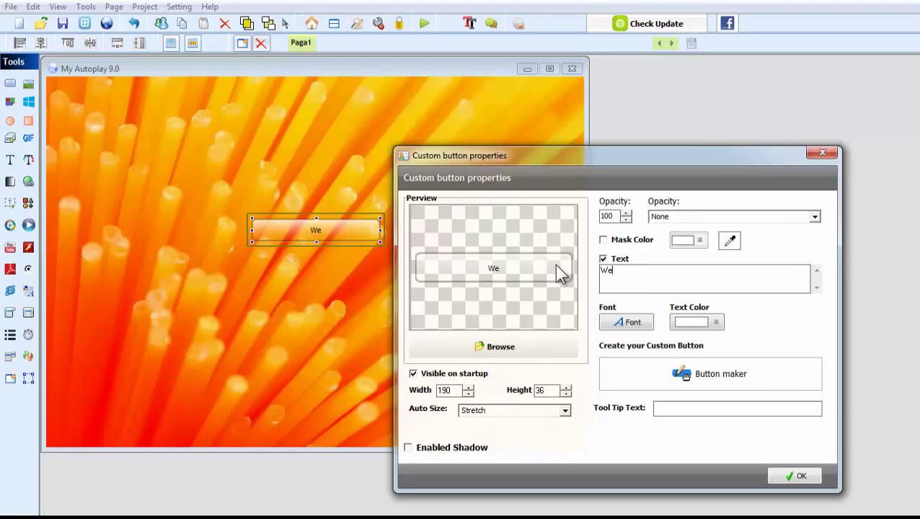
pyautogui.write('b Site')
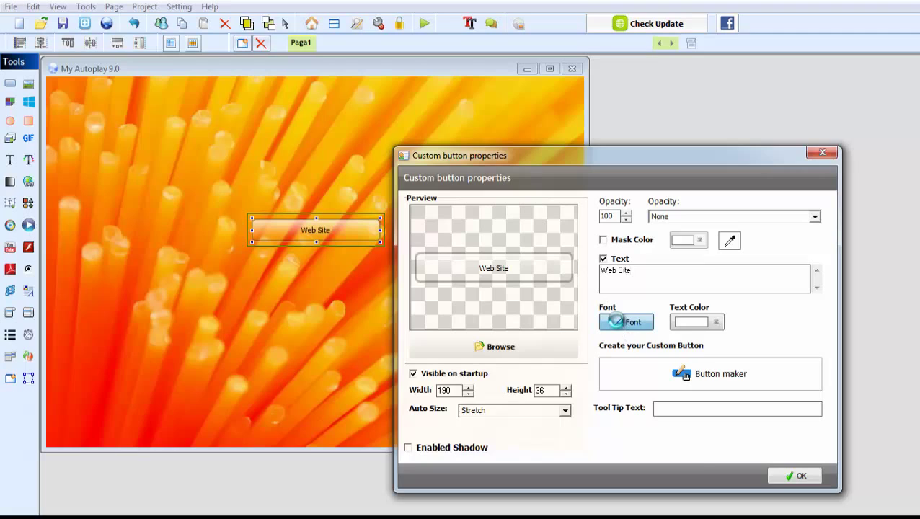
# - Set the button's font style to Bold and accept the custom button properties
pyautogui.click(624, 323)
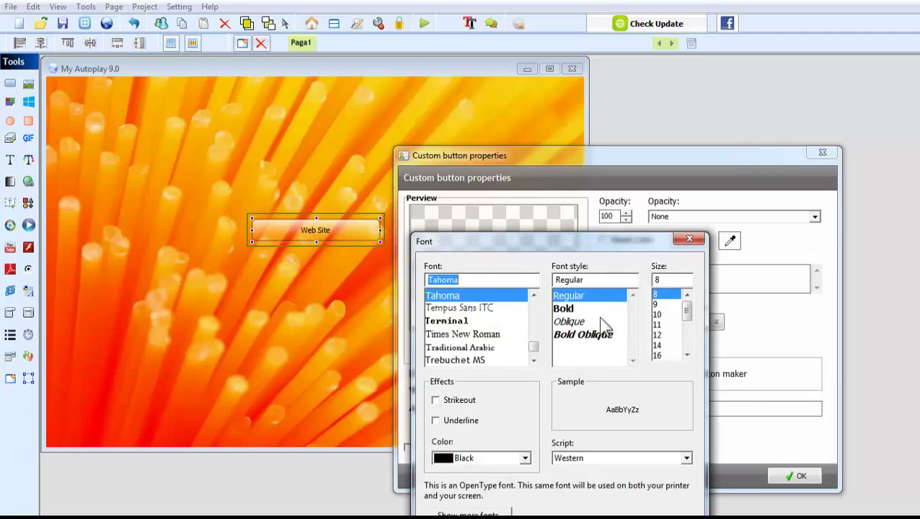
pyautogui.click(574, 308)
pyautogui.press('Return')
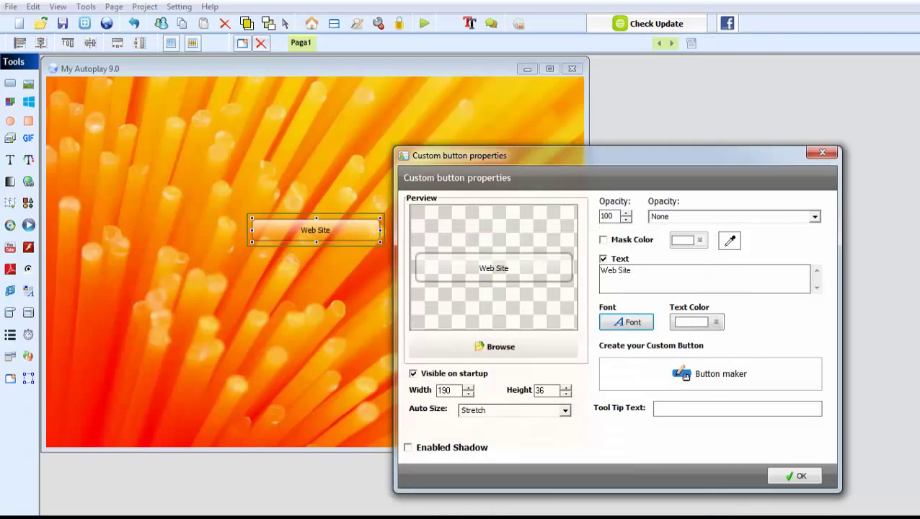
pyautogui.click(793, 476)
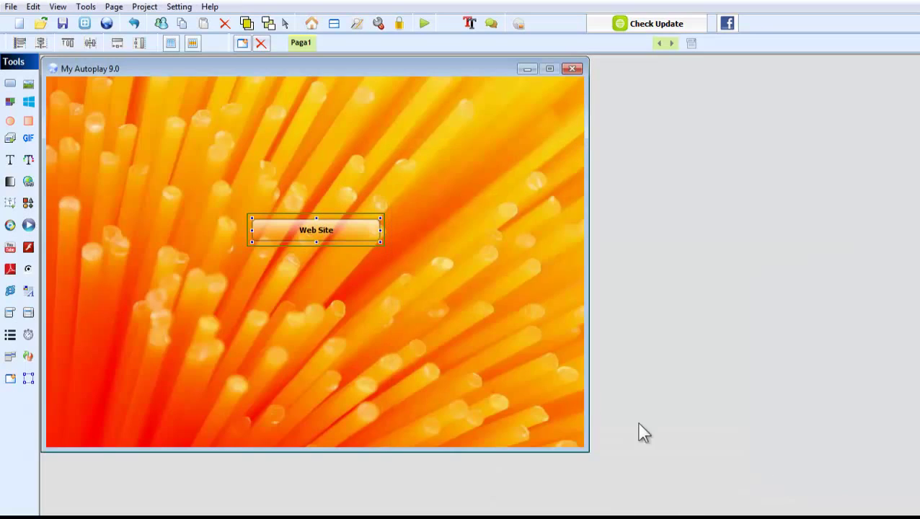
# - Duplicate the Web Site button directly below the original and change the copy's text to Exit
pyautogui.click(161, 24)
pyautogui.click(281, 315)
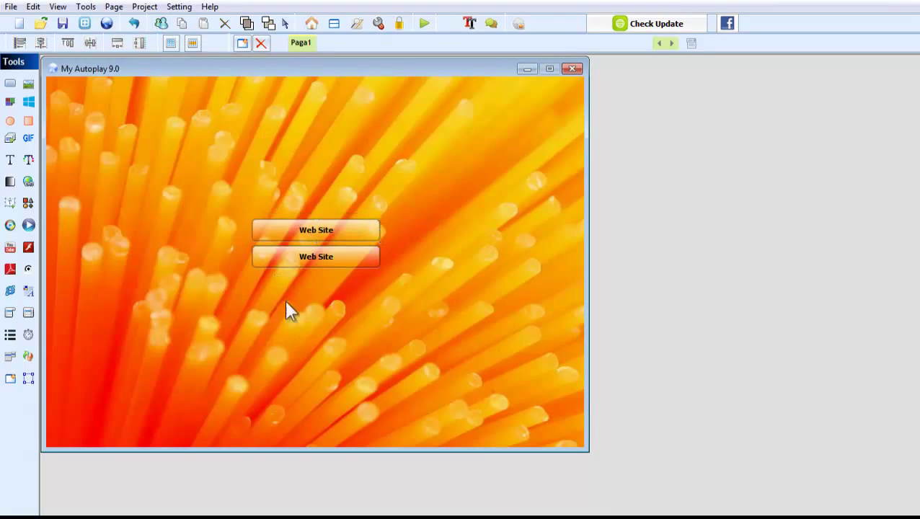
pyautogui.doubleClick(315, 258)
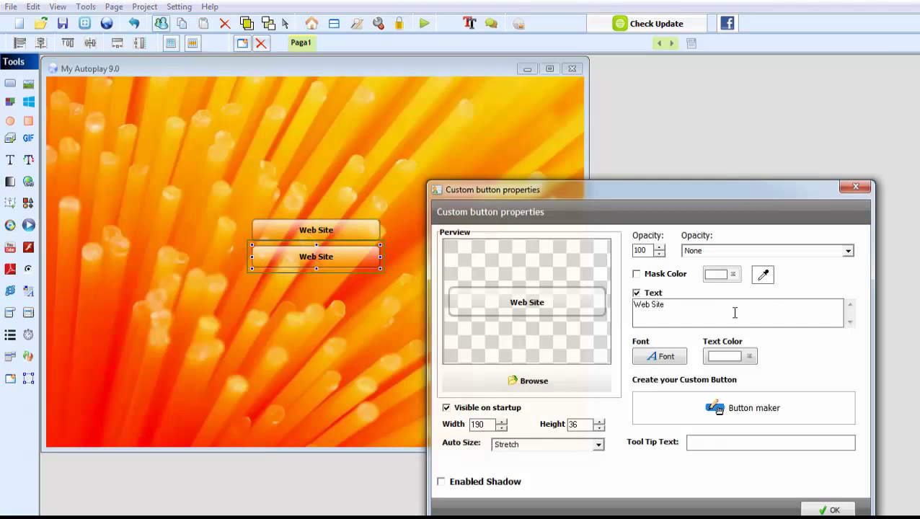
pyautogui.write('E')
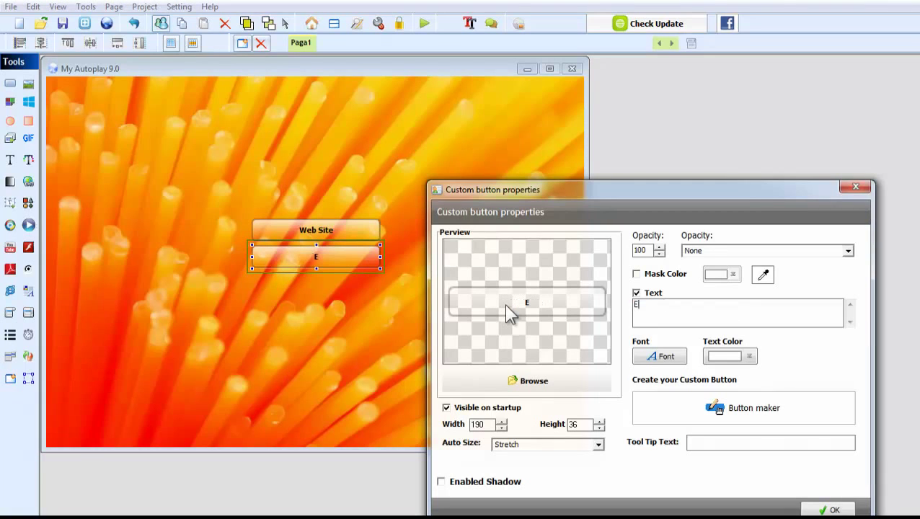
pyautogui.write('xit')
pyautogui.click(829, 510)
pyautogui.click(498, 272)
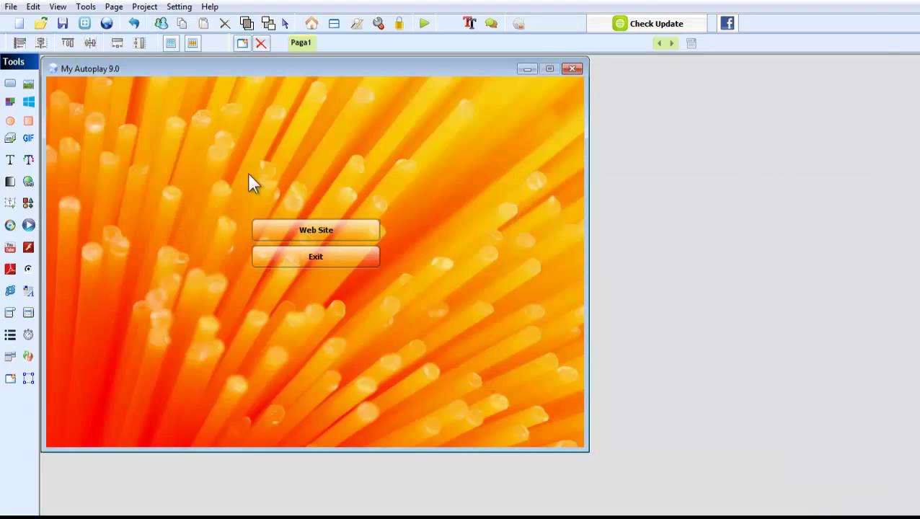
# - Run a preview of the project and try out the Web Site and Exit buttons
pyautogui.click(358, 238)
pyautogui.click(426, 133)
pyautogui.click(423, 25)
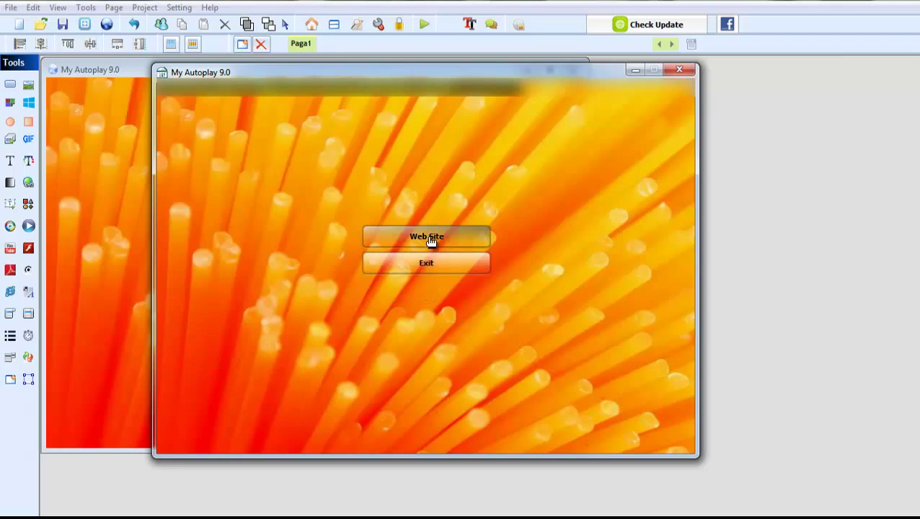
pyautogui.click(428, 262)
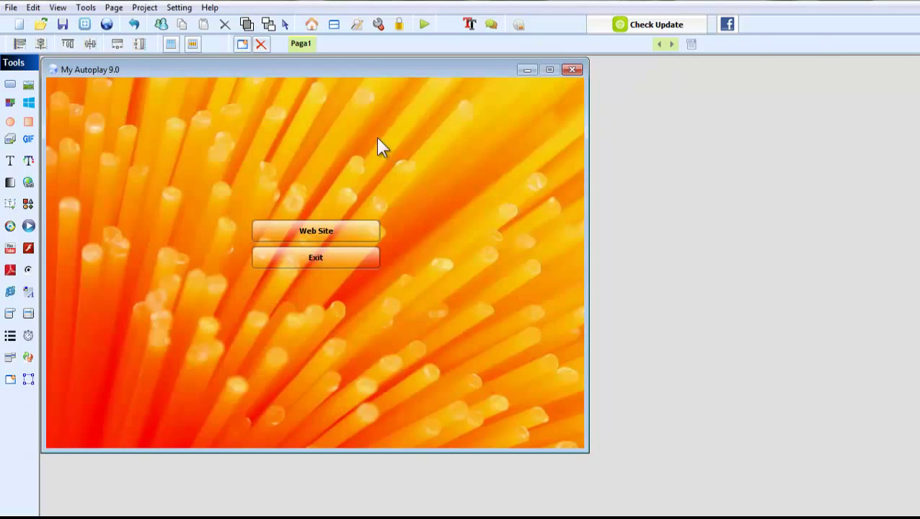
# - Open the Button Creator and load 1.png from the but16 folder as the Up (Normal) image
pyautogui.click(179, 7)
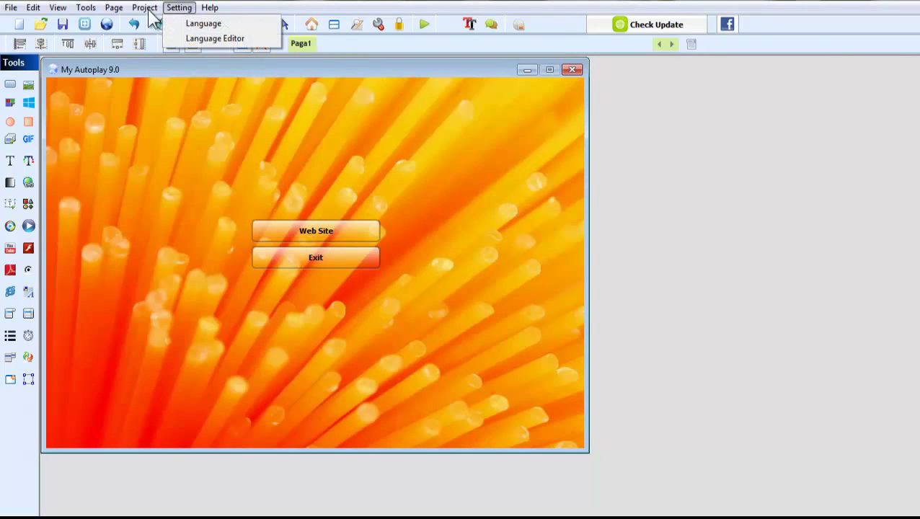
pyautogui.moveTo(85, 8)
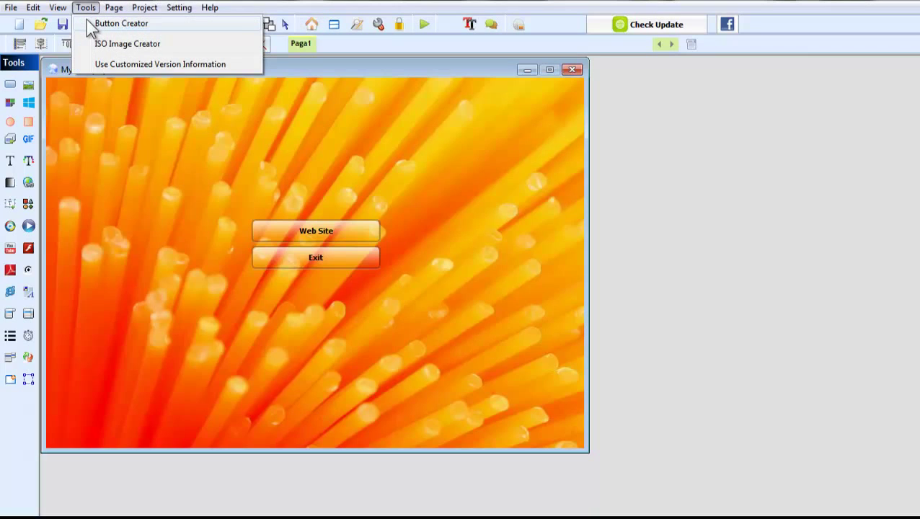
pyautogui.click(87, 22)
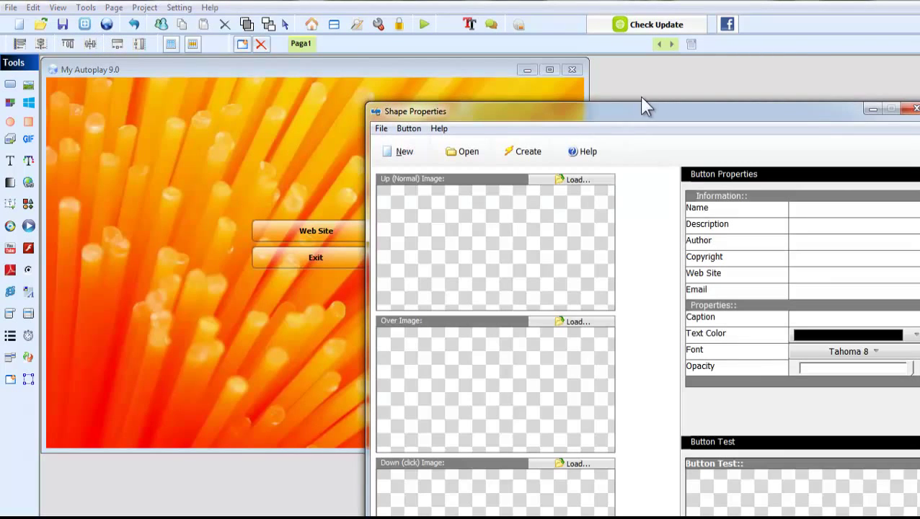
pyautogui.moveTo(640, 100); pyautogui.dragTo(331, 64)
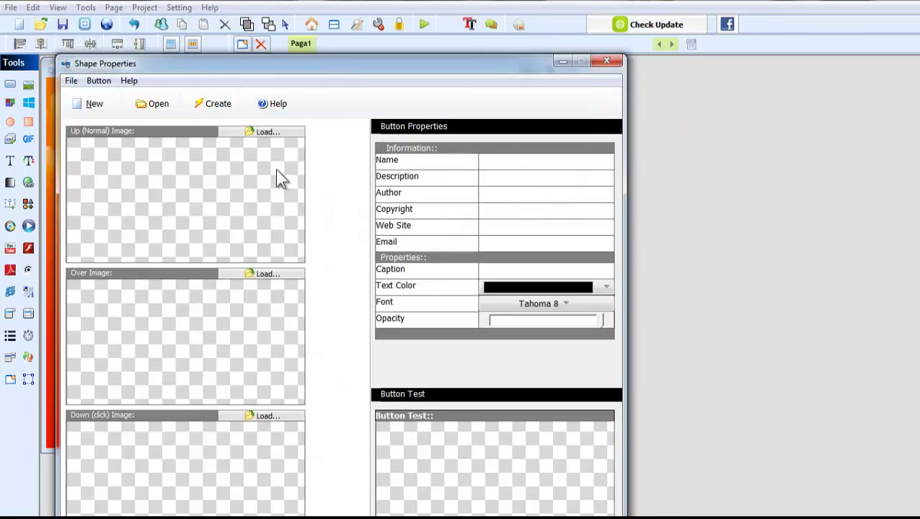
pyautogui.click(276, 133)
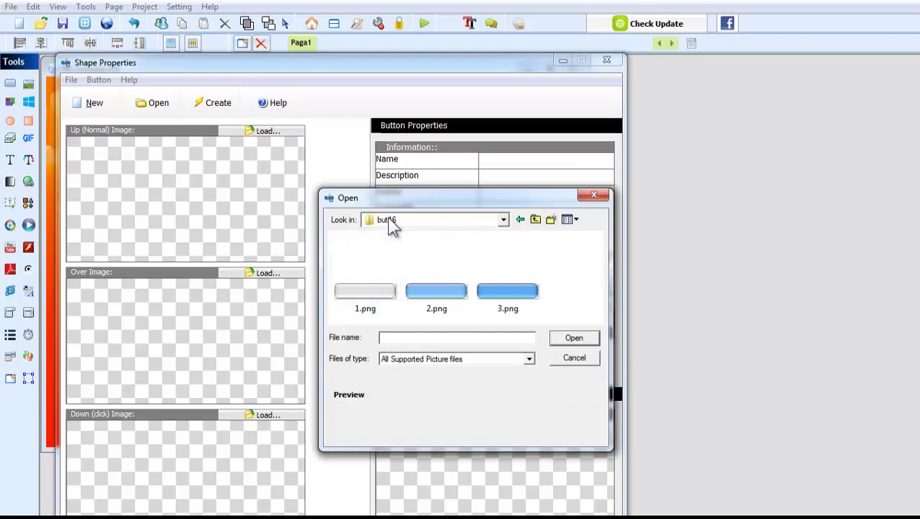
pyautogui.click(361, 303)
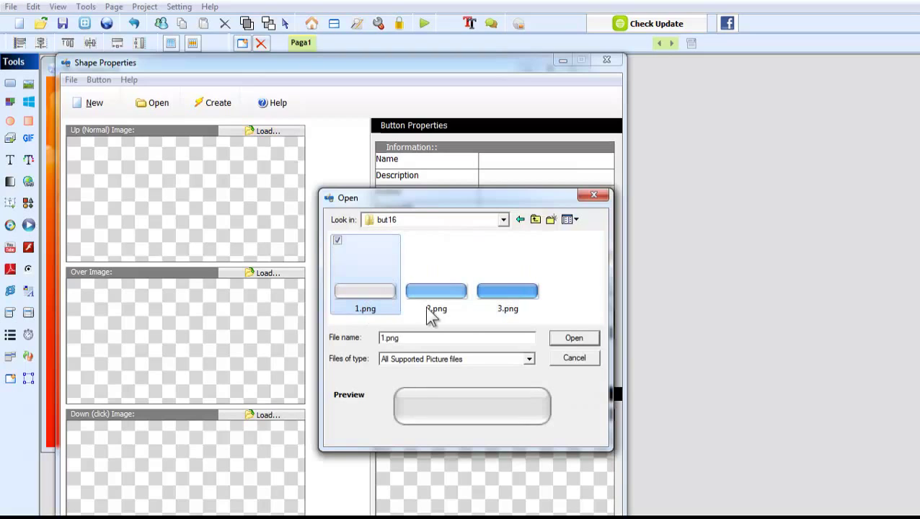
pyautogui.click(574, 338)
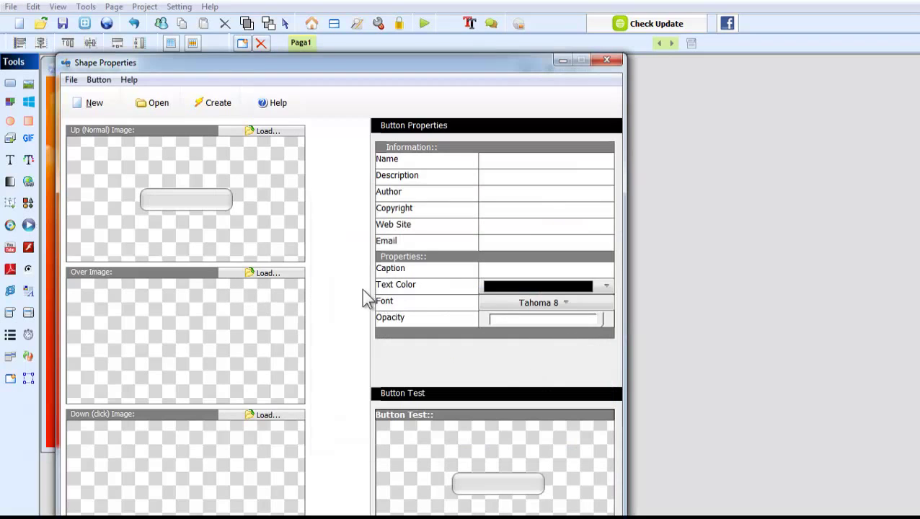
# - Load 2.png as the Over image of the new button
pyautogui.click(281, 273)
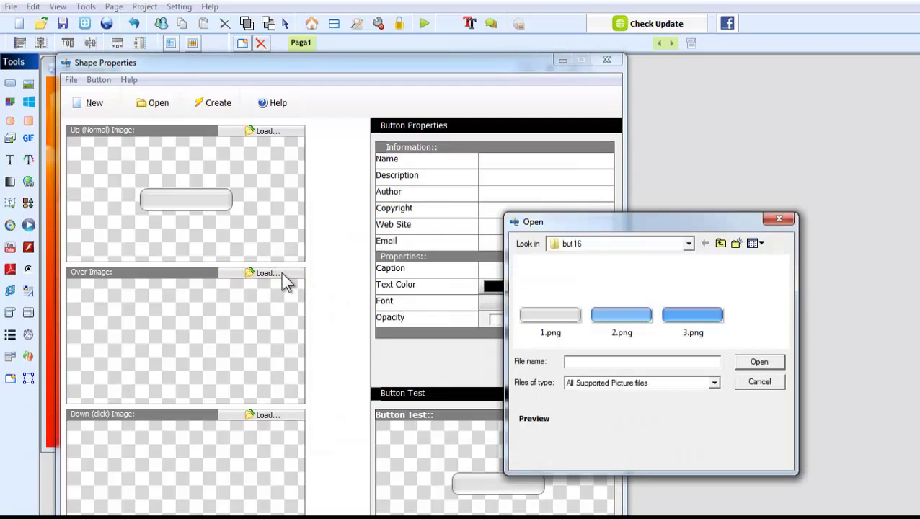
pyautogui.click(616, 317)
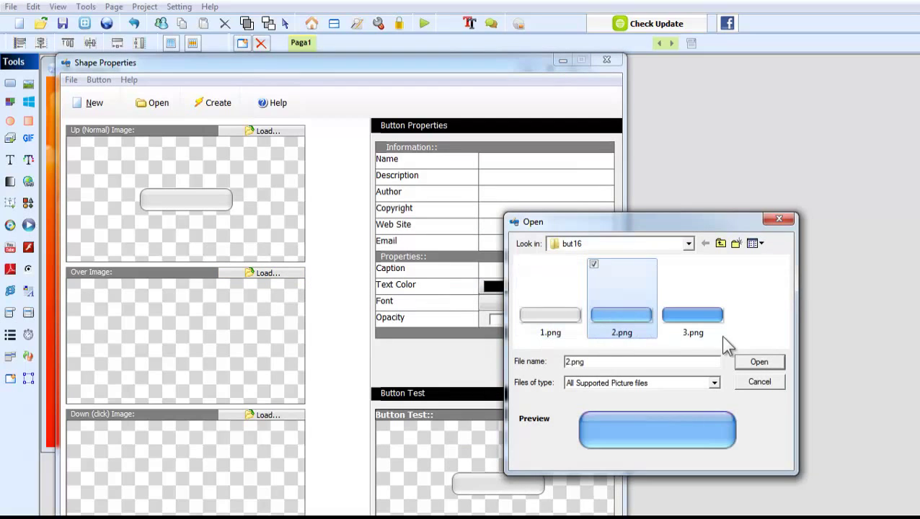
pyautogui.click(750, 361)
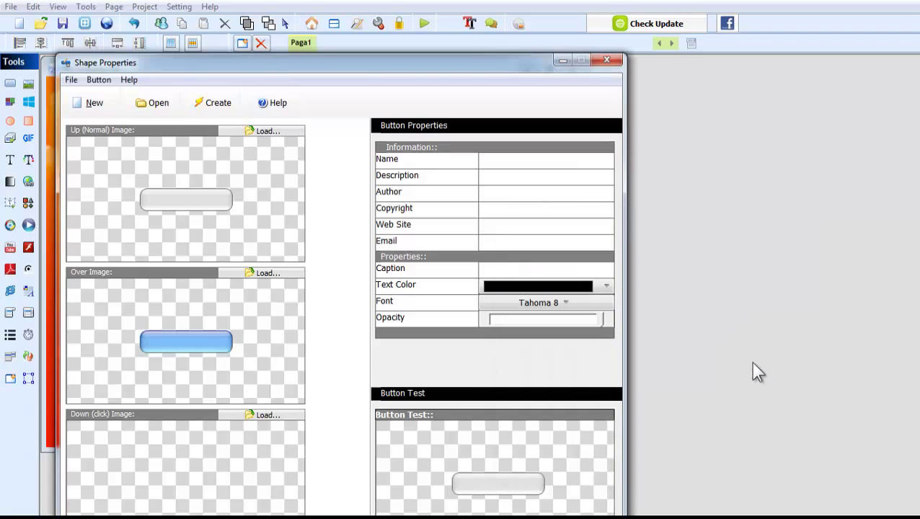
# - Load 3.png as the Down (click) image and try out the button in the test area
pyautogui.moveTo(326, 69); pyautogui.dragTo(321, 26)
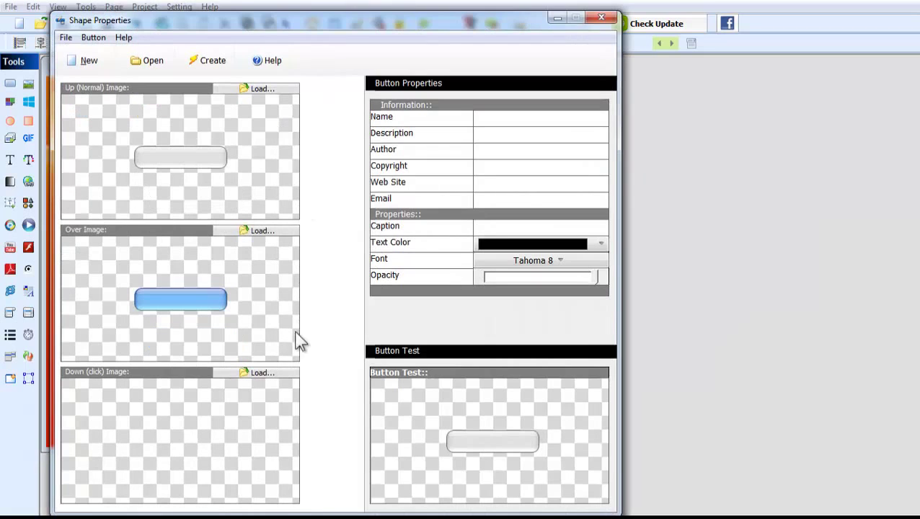
pyautogui.click(261, 373)
pyautogui.click(713, 313)
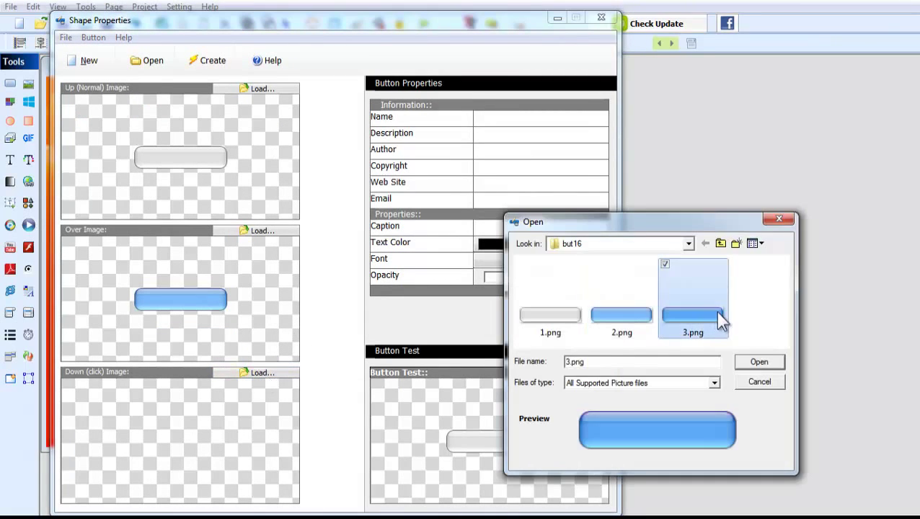
pyautogui.click(756, 363)
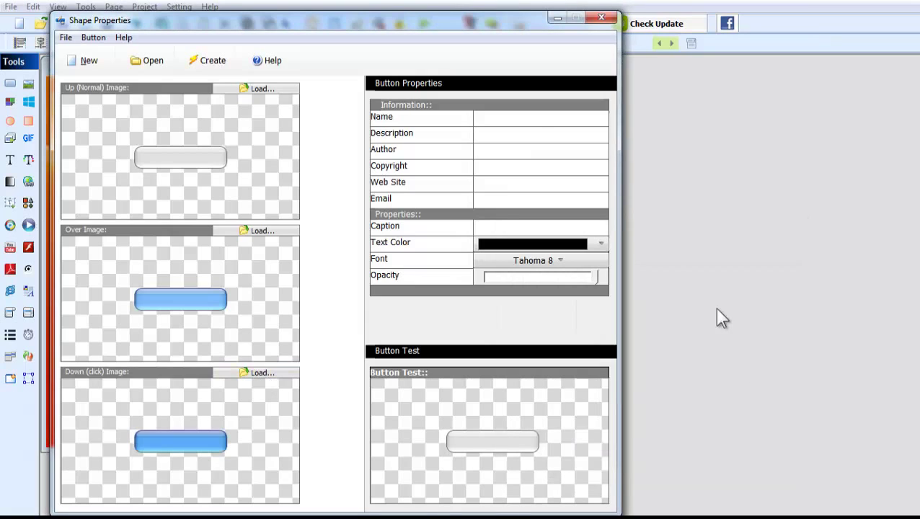
pyautogui.click(502, 456)
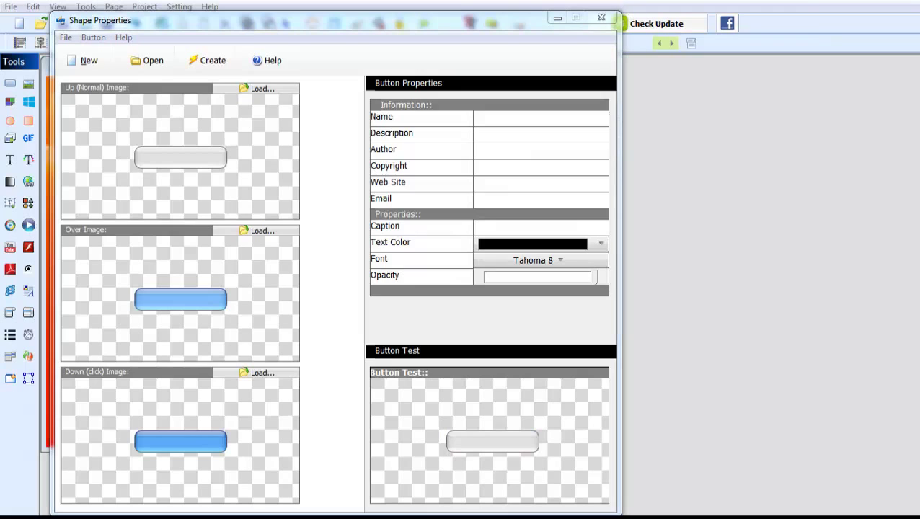
# - Enter Crystal Button as the button's name, Arafasoft as its author and Crystal as its caption
pyautogui.click(507, 119)
pyautogui.write('Crystal Button')
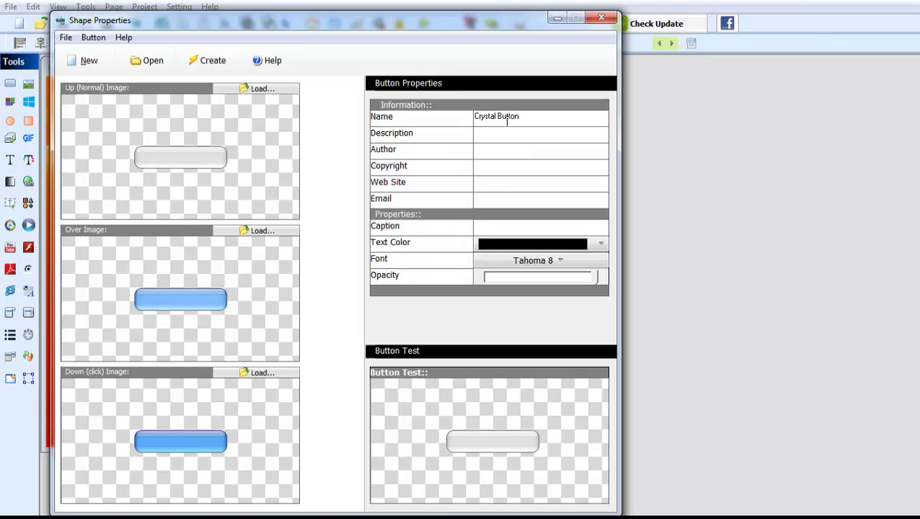
pyautogui.click(475, 150)
pyautogui.write('Crystal')
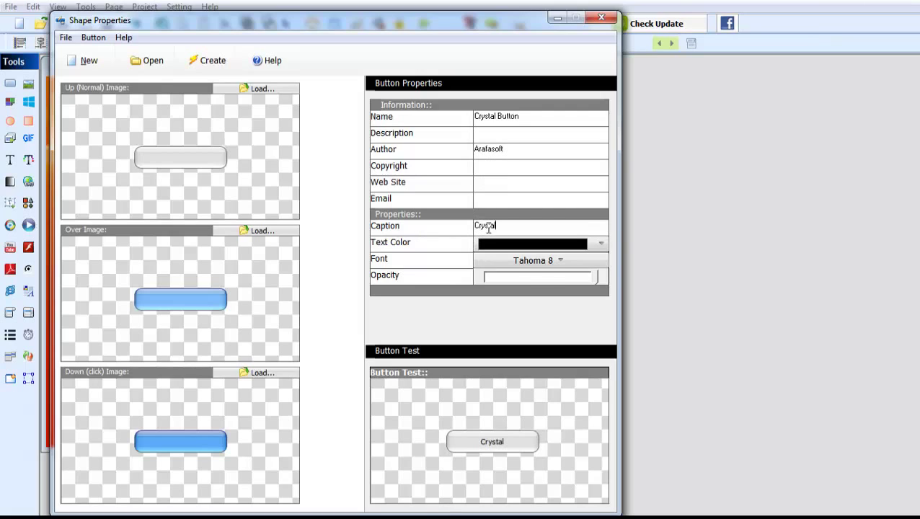
# - Set the button caption's font to Trebuchet MS at size 10
pyautogui.click(555, 263)
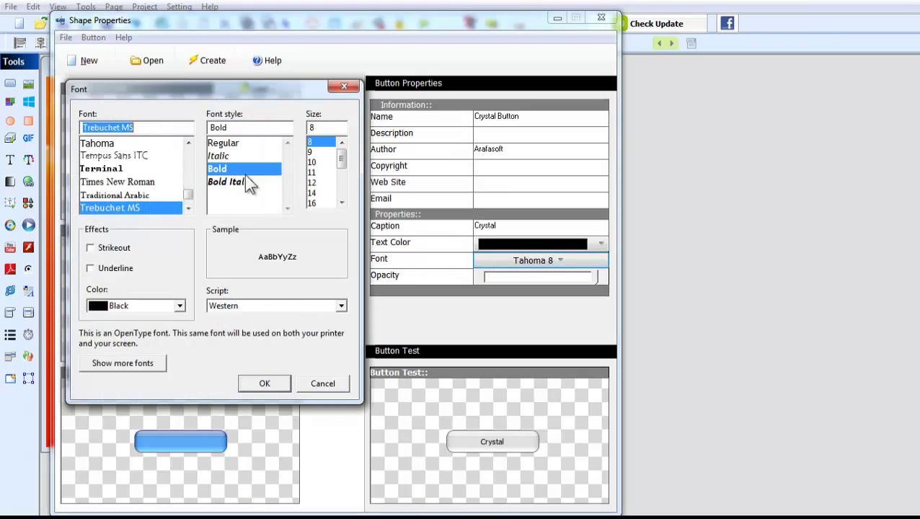
pyautogui.click(317, 162)
pyautogui.click(265, 383)
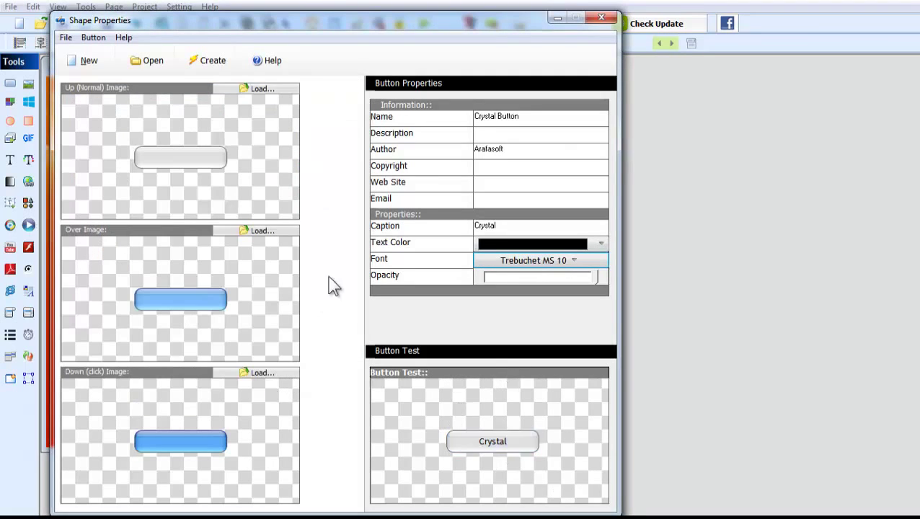
# - Create the button, save it as Crystal in the Button folder, and close the Button Creator
pyautogui.click(213, 63)
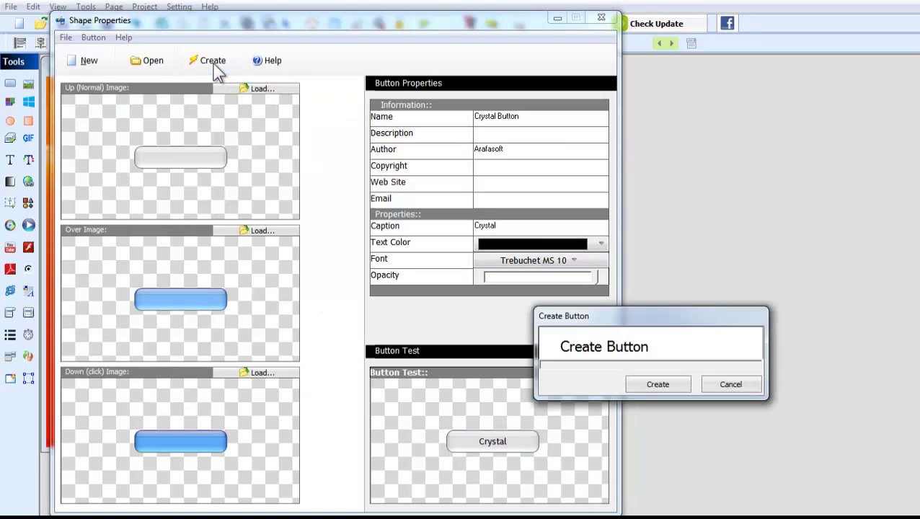
pyautogui.click(658, 384)
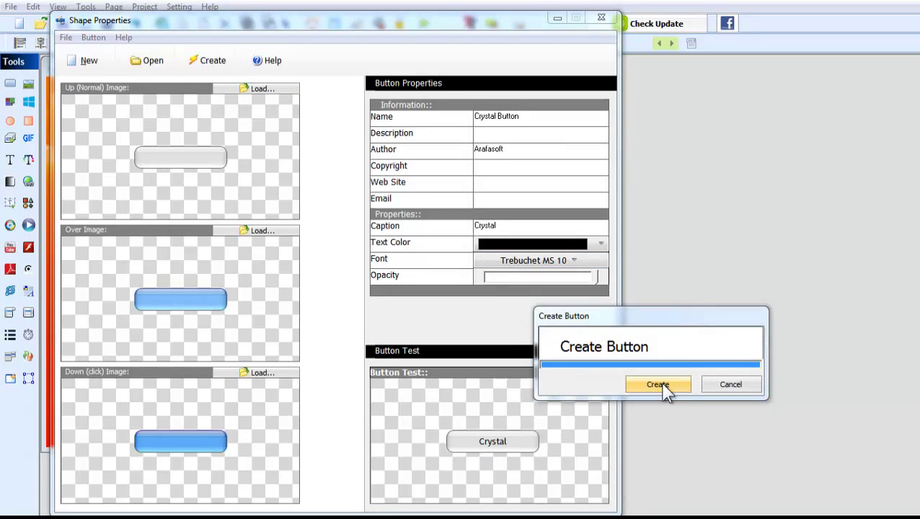
pyautogui.write('Crystal')
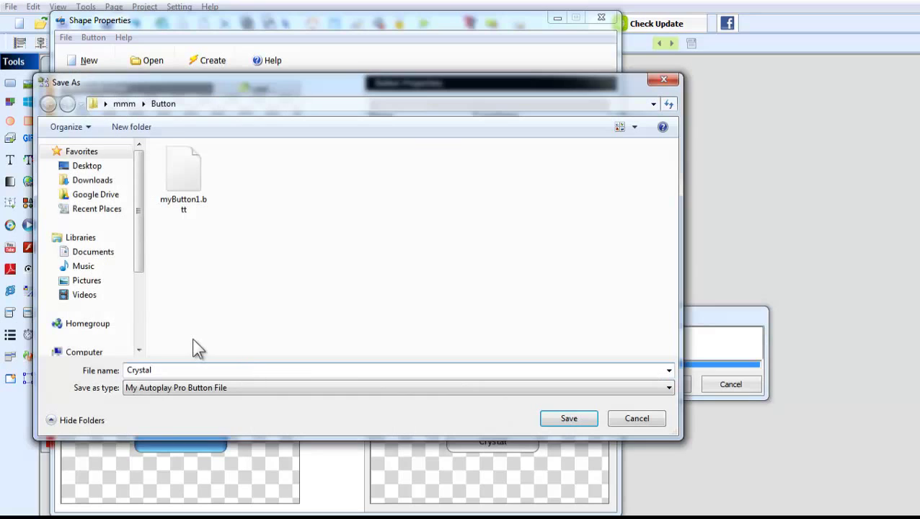
pyautogui.click(576, 419)
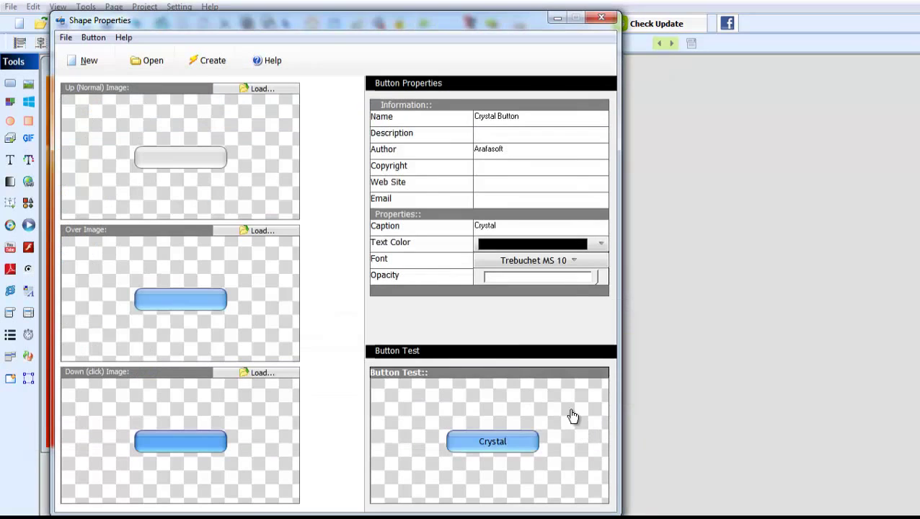
pyautogui.click(600, 18)
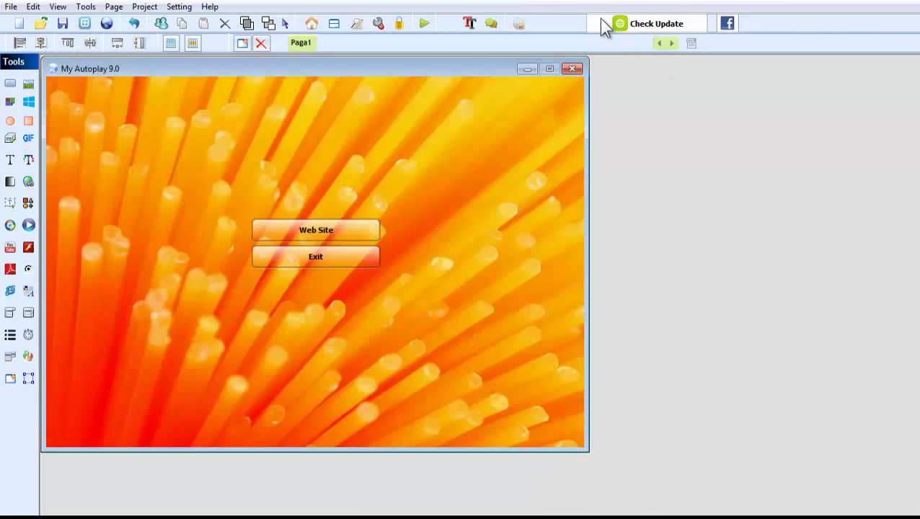
# - Insert the custom button Crystal.btt into the page and place it below the Exit button
pyautogui.click(10, 83)
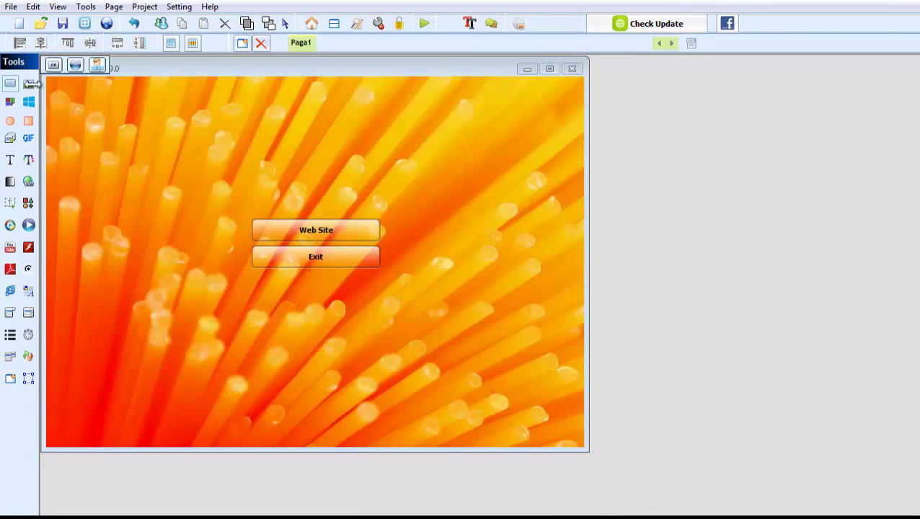
pyautogui.click(96, 66)
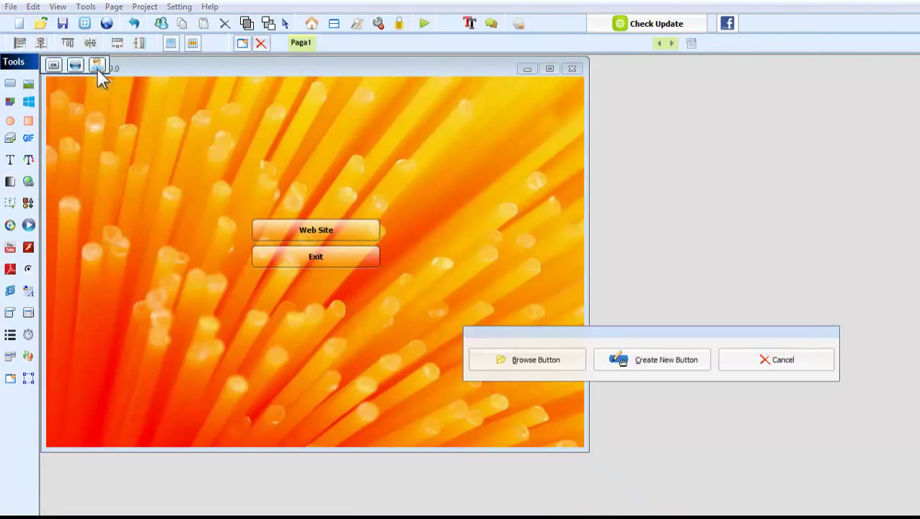
pyautogui.click(517, 364)
pyautogui.moveTo(578, 105); pyautogui.dragTo(535, 85)
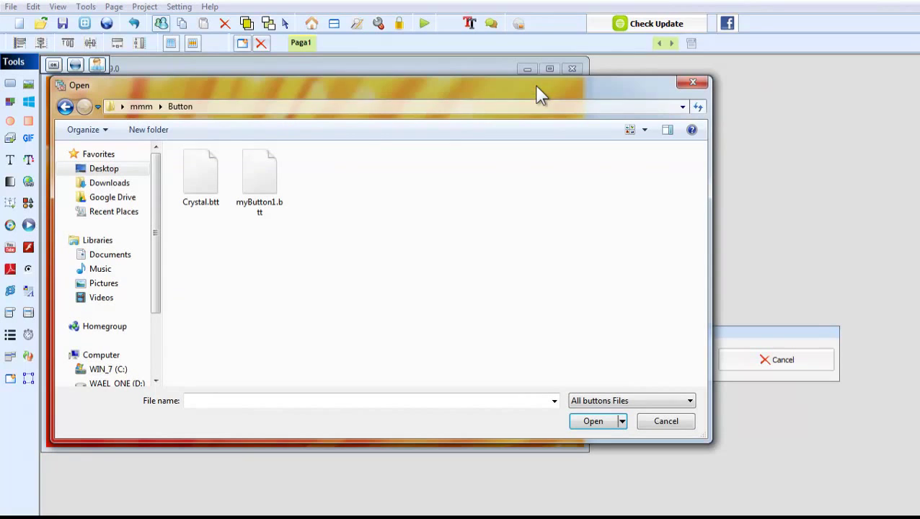
pyautogui.click(196, 203)
pyautogui.click(587, 421)
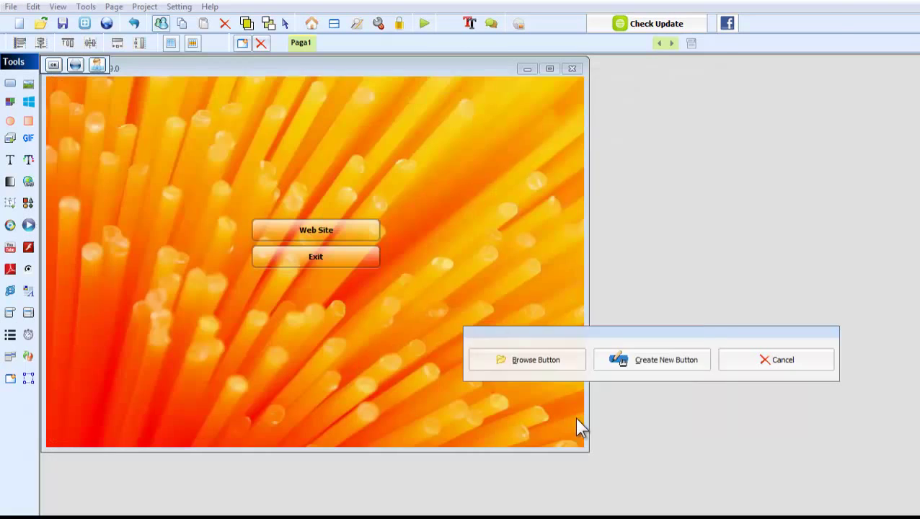
pyautogui.moveTo(114, 87)
pyautogui.mouseDown()
pyautogui.moveTo(321, 293)
pyautogui.moveTo(342, 290)
pyautogui.mouseUp()
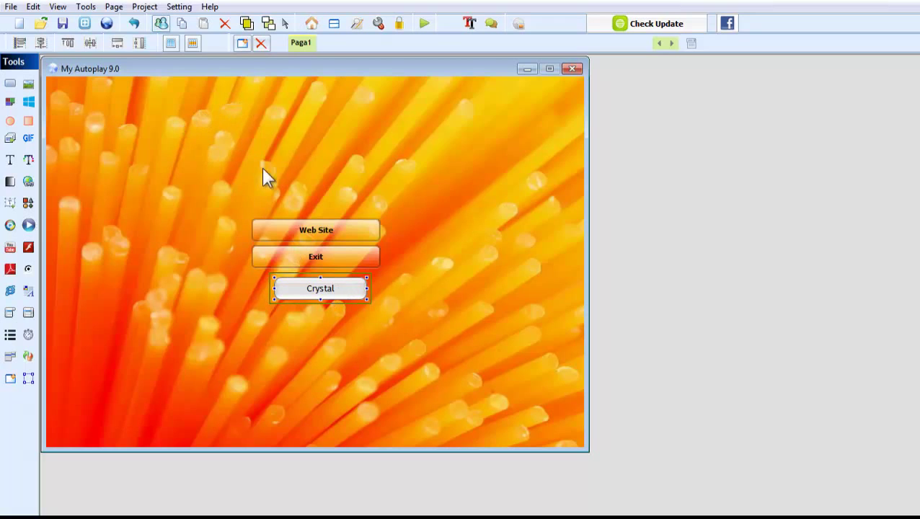
# - Preview the project to test the Crystal button's hover and click images, and close the preview
pyautogui.click(421, 23)
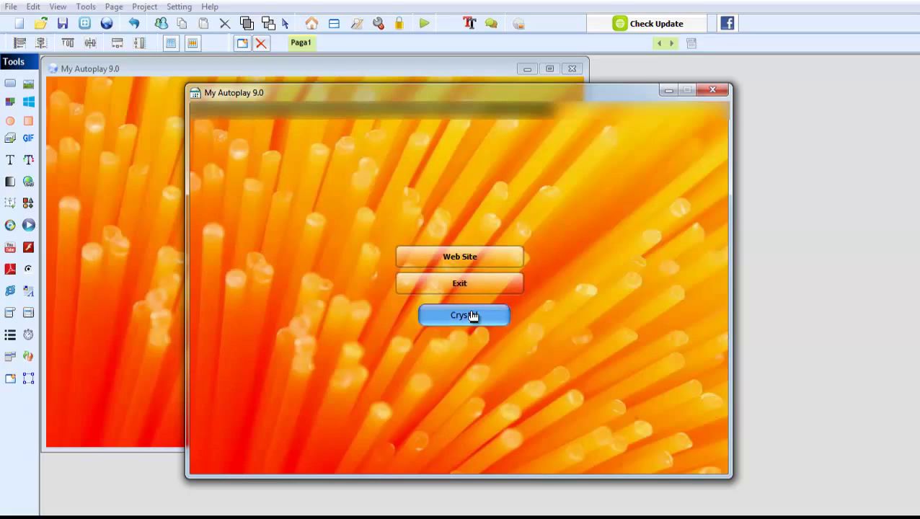
pyautogui.click(721, 90)
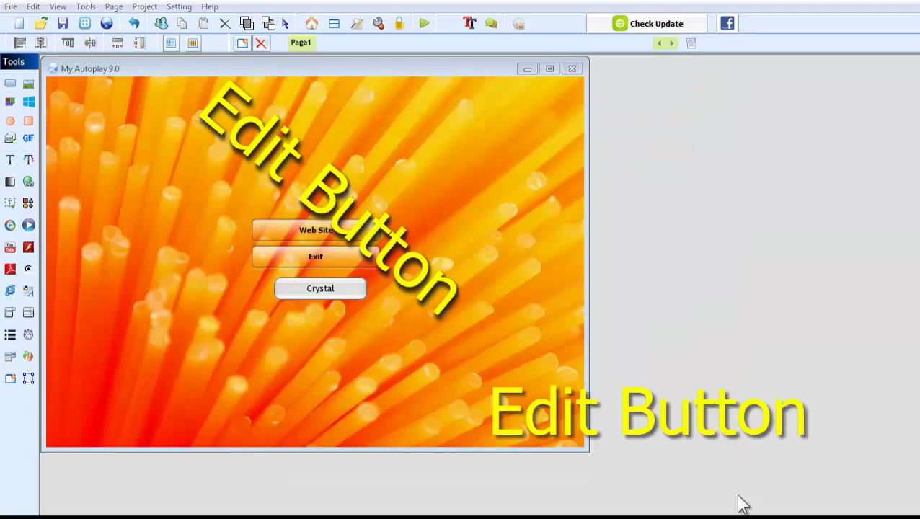
# - Open the saved button file Crystal.btt from the Button folder in the Button Creator and test it
pyautogui.click(106, 8)
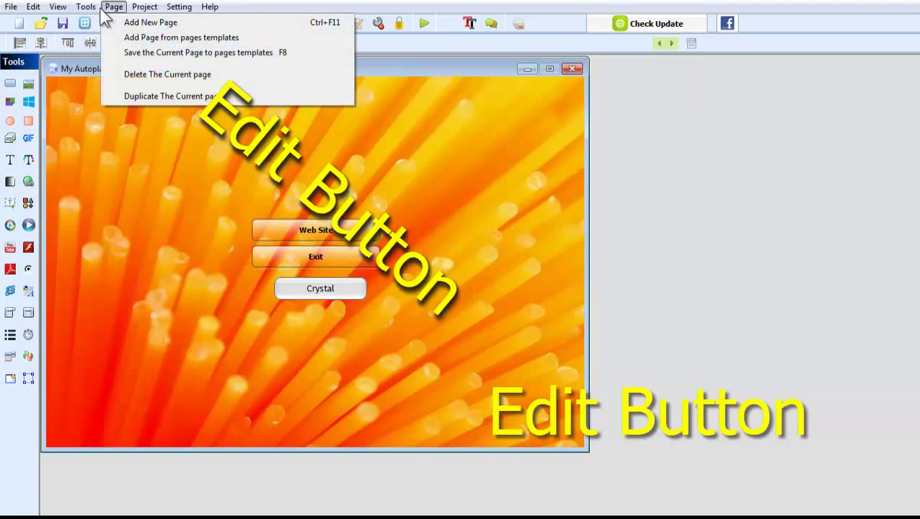
pyautogui.moveTo(86, 6)
pyautogui.click(97, 22)
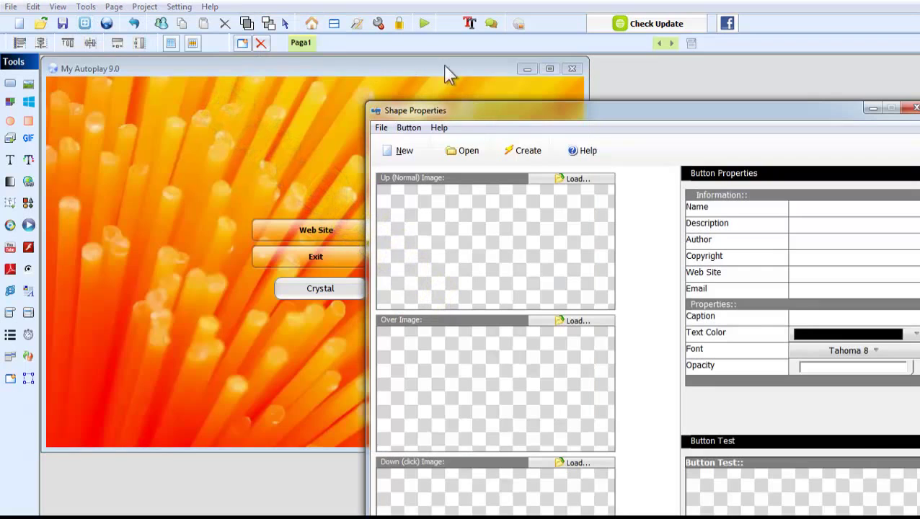
pyautogui.moveTo(572, 109); pyautogui.dragTo(334, 42)
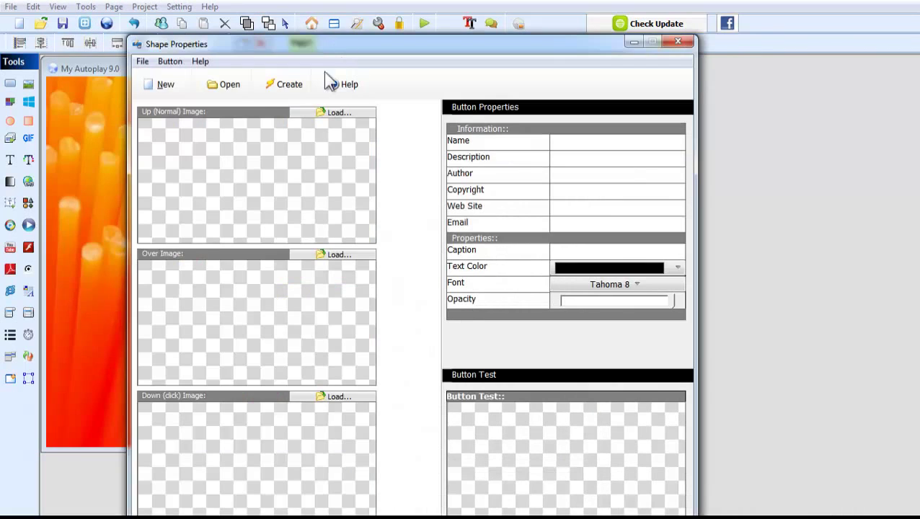
pyautogui.click(224, 87)
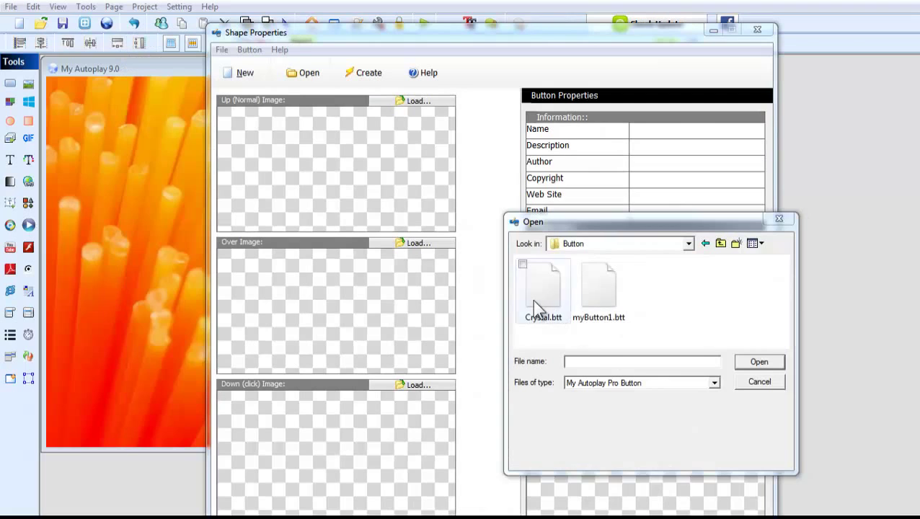
pyautogui.click(533, 301)
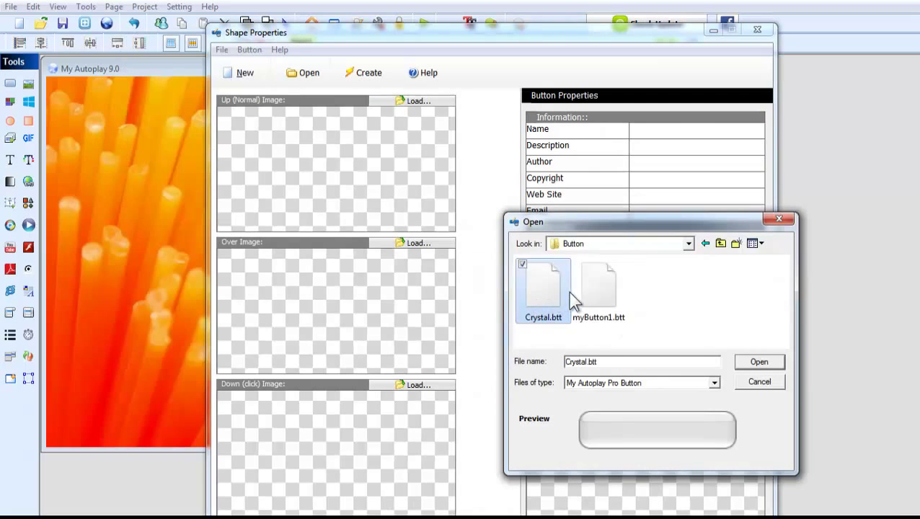
pyautogui.click(580, 294)
pyautogui.click(557, 298)
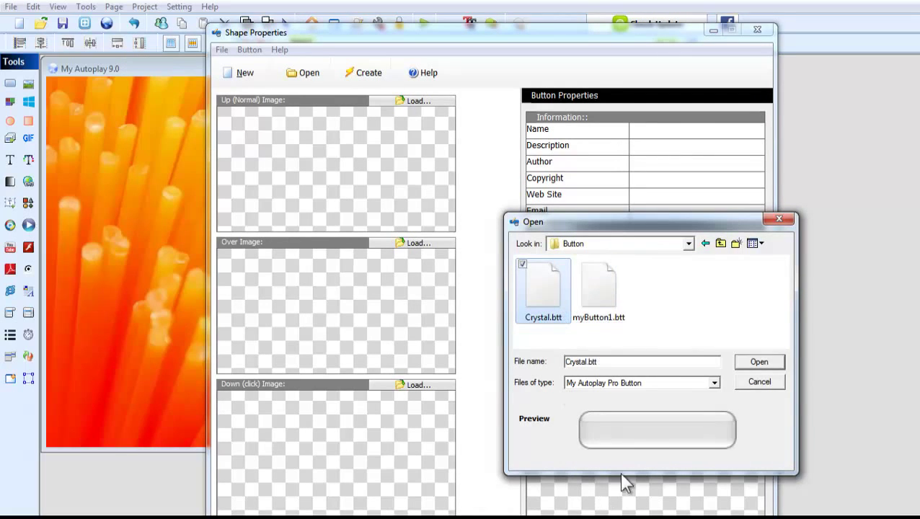
pyautogui.click(759, 363)
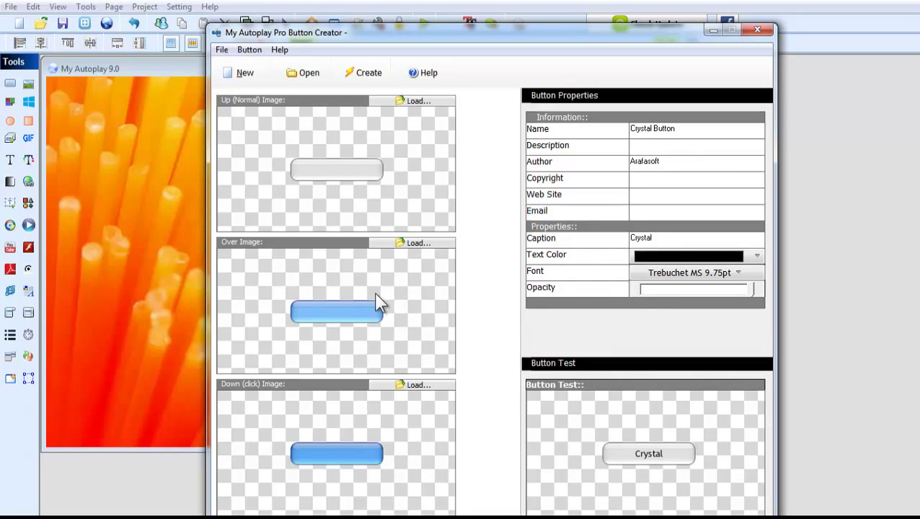
pyautogui.click(643, 468)
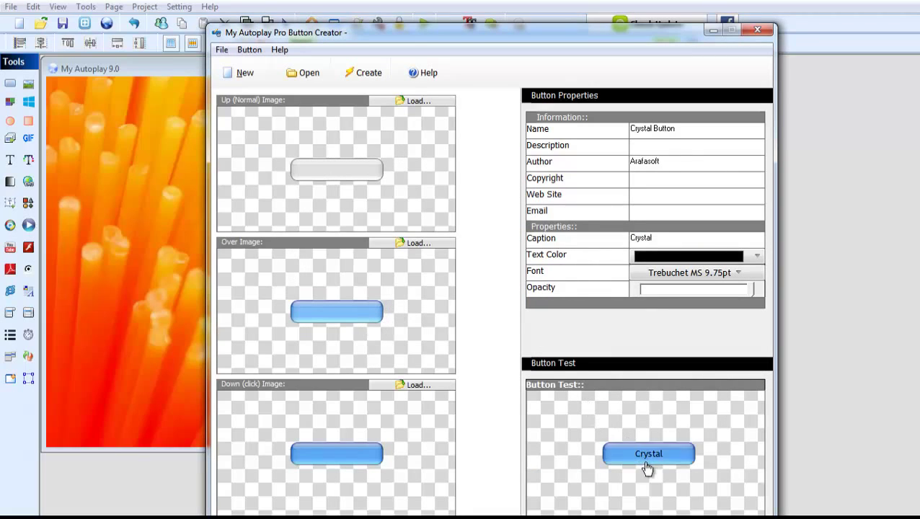
# - Replace the button's over image with 2b.png from the but16 folder and test the button
pyautogui.click(418, 243)
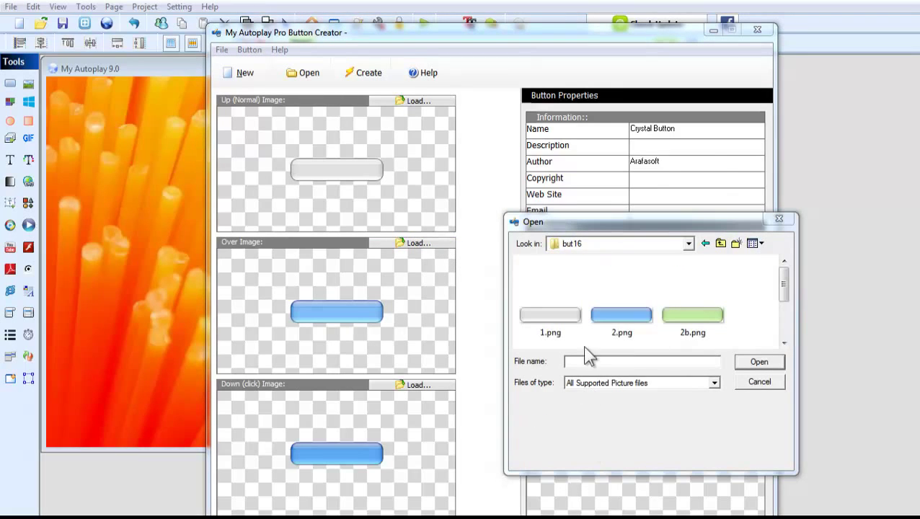
pyautogui.moveTo(653, 225); pyautogui.dragTo(613, 219)
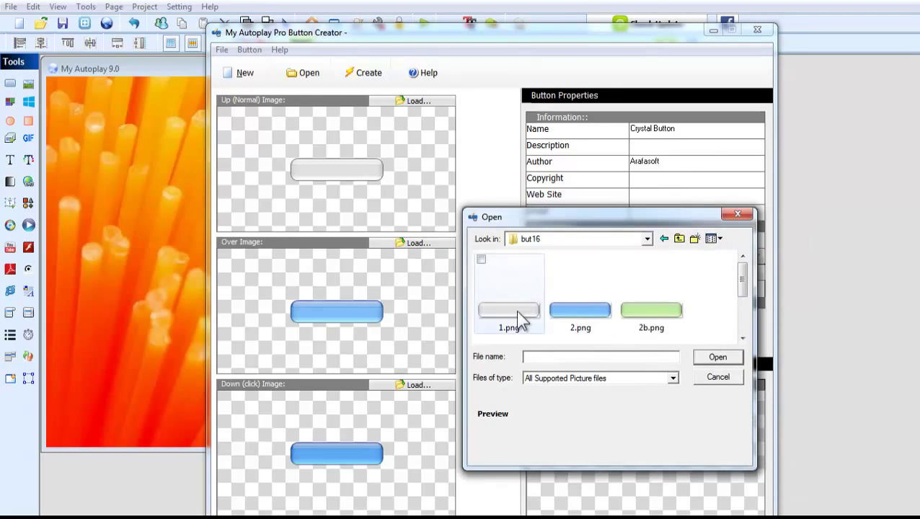
pyautogui.click(652, 317)
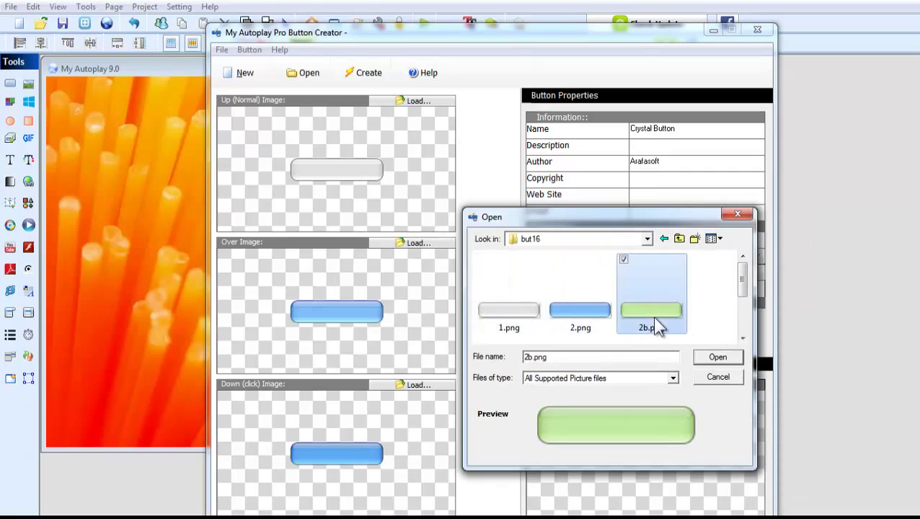
pyautogui.click(715, 360)
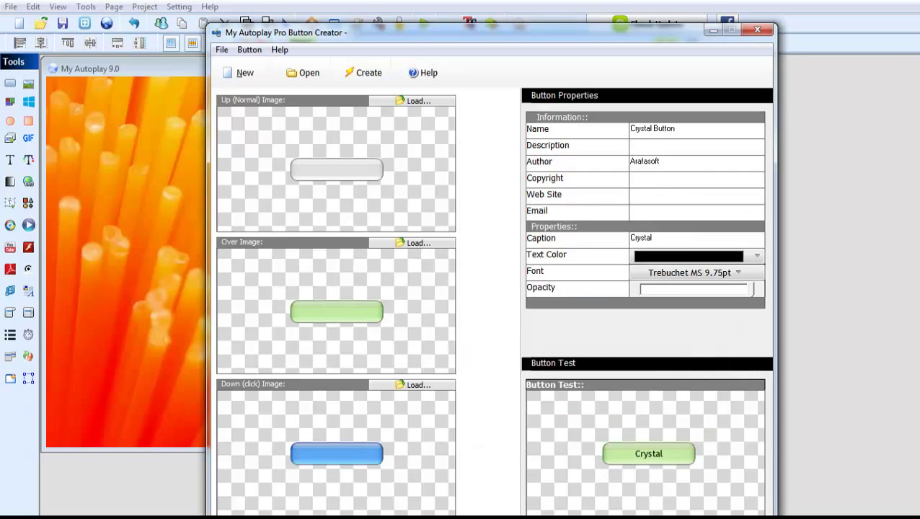
pyautogui.click(638, 462)
pyautogui.click(637, 462)
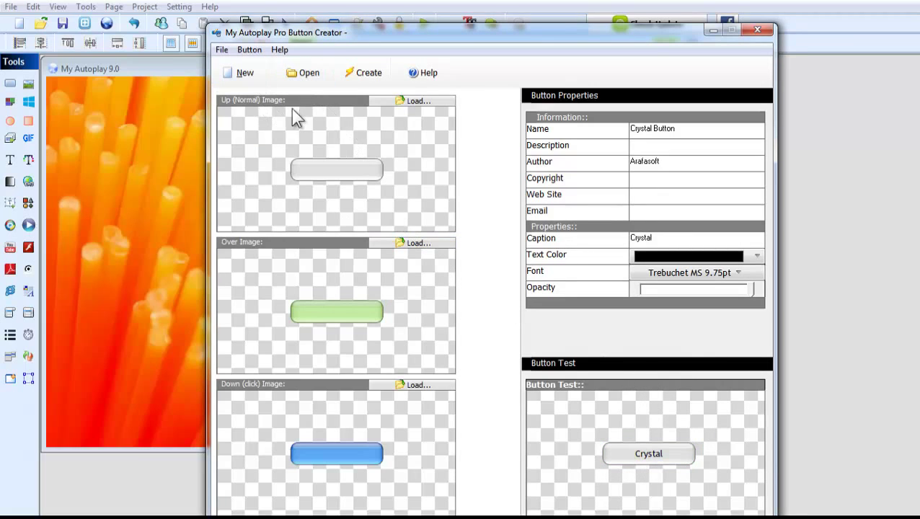
# - Create the edited button as Crystal2.btt in the Button folder and close the Button Creator
pyautogui.click(362, 75)
pyautogui.click(640, 384)
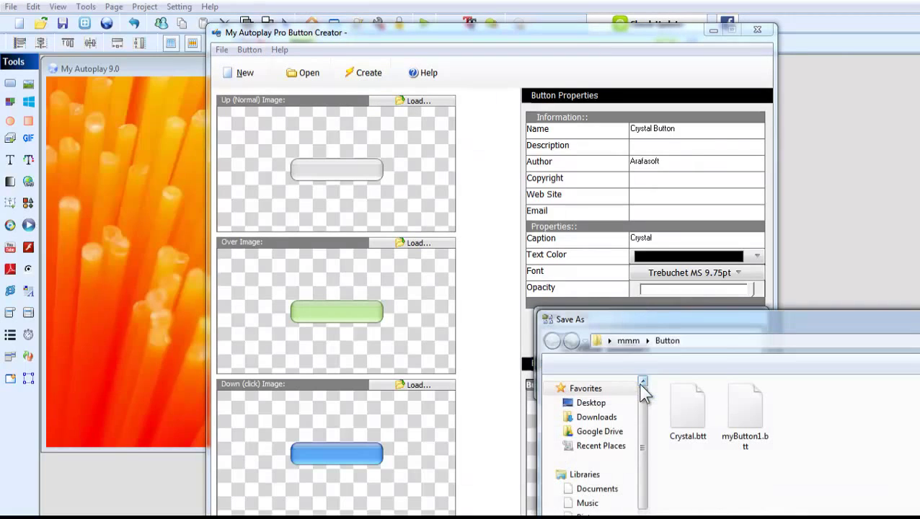
pyautogui.moveTo(733, 325); pyautogui.dragTo(430, 118)
pyautogui.click(375, 208)
pyautogui.doubleClick(354, 401)
pyautogui.click(346, 400)
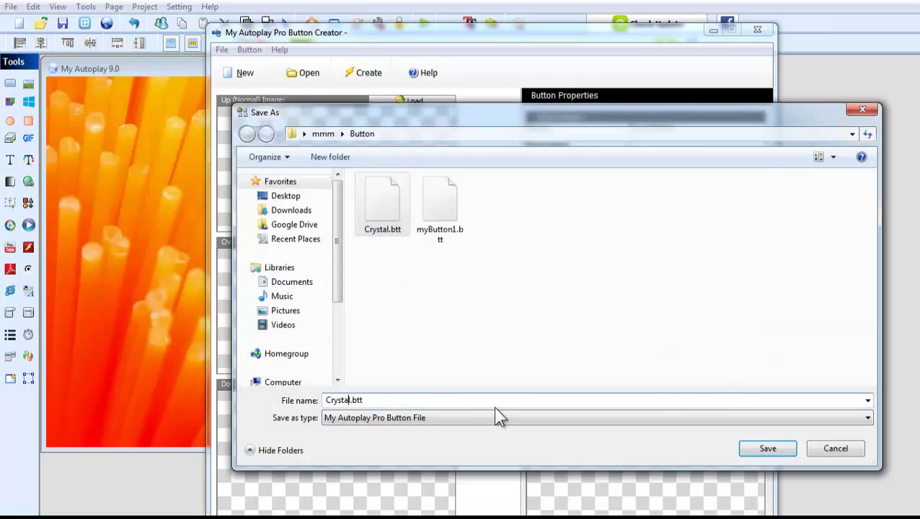
pyautogui.write('2')
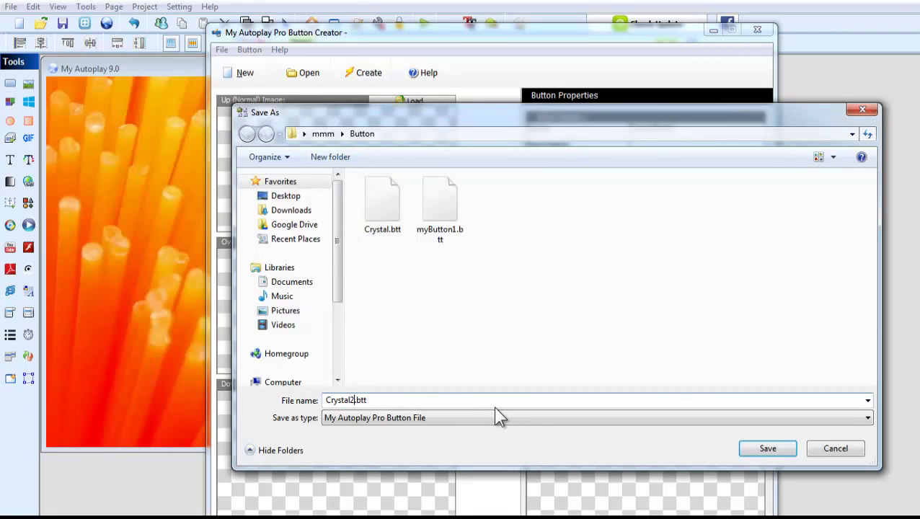
pyautogui.click(771, 447)
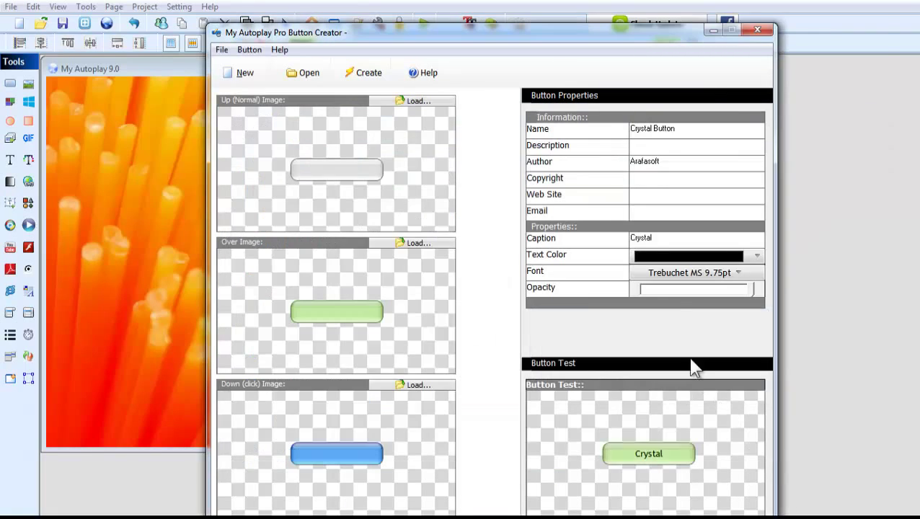
pyautogui.click(757, 31)
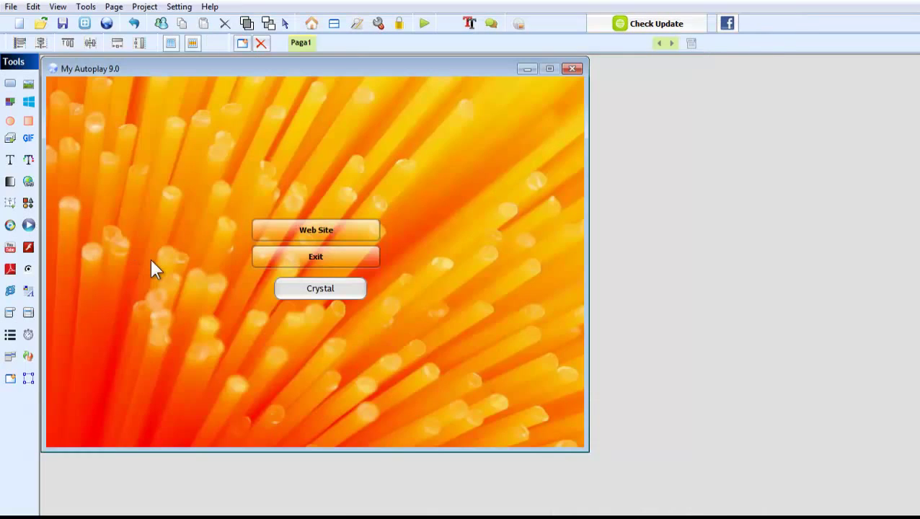
# - Insert the custom button Crystal2.btt into the page and place it directly below the first Crystal button
pyautogui.click(10, 92)
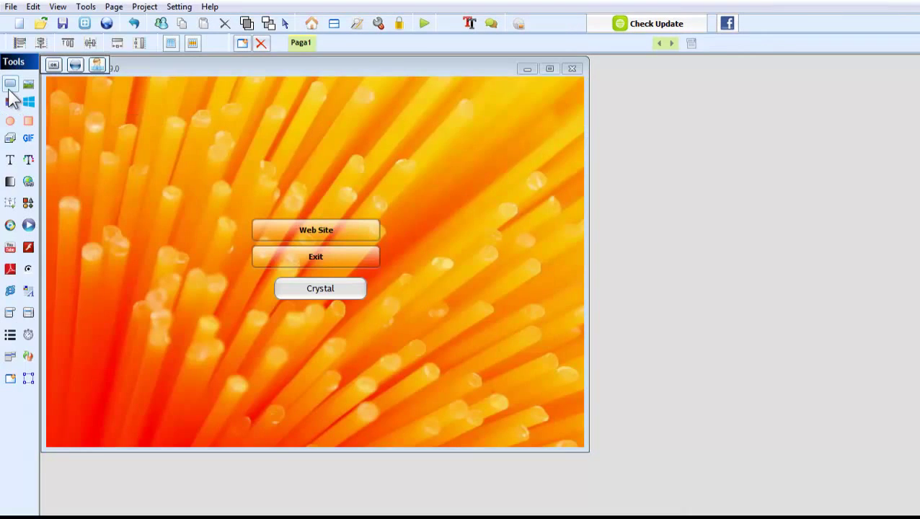
pyautogui.click(98, 65)
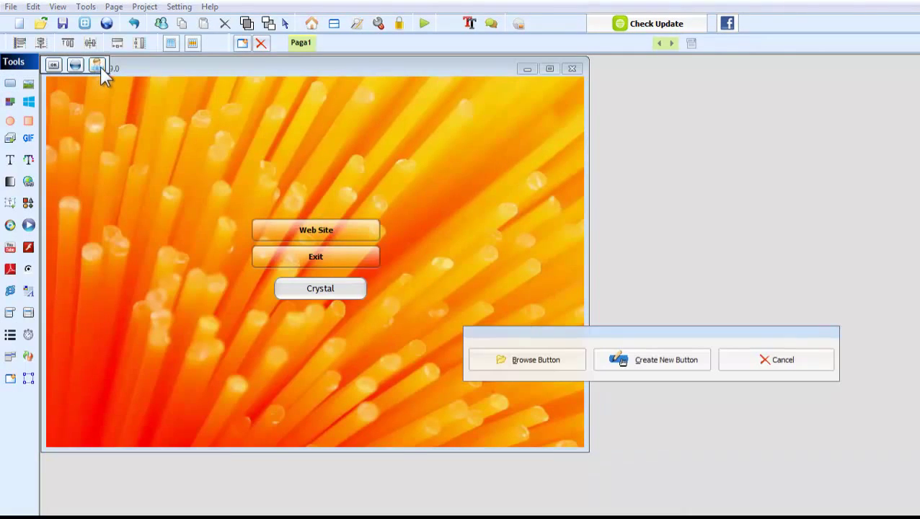
pyautogui.click(550, 358)
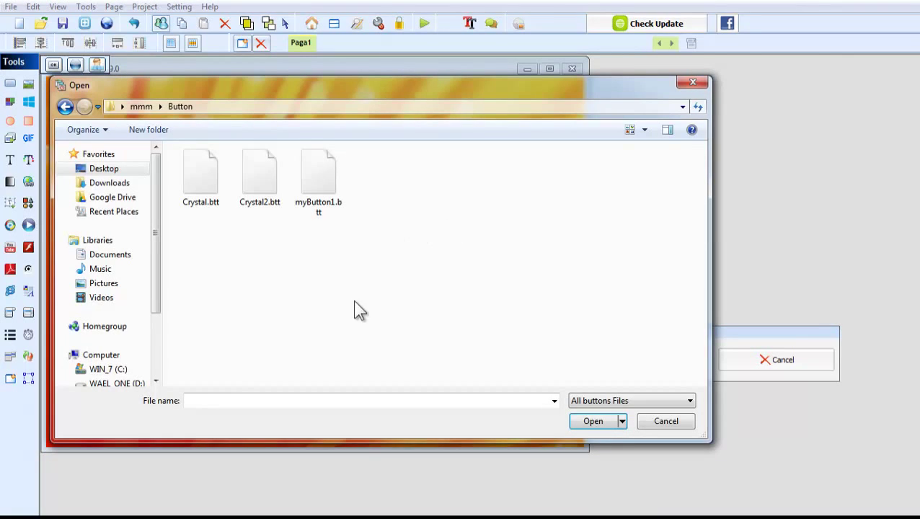
pyautogui.click(257, 199)
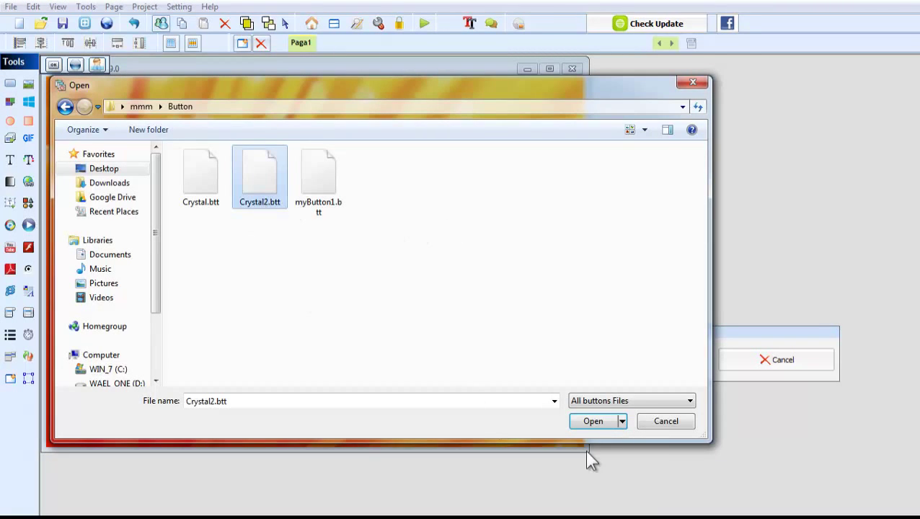
pyautogui.click(593, 422)
pyautogui.moveTo(98, 85); pyautogui.dragTo(320, 321)
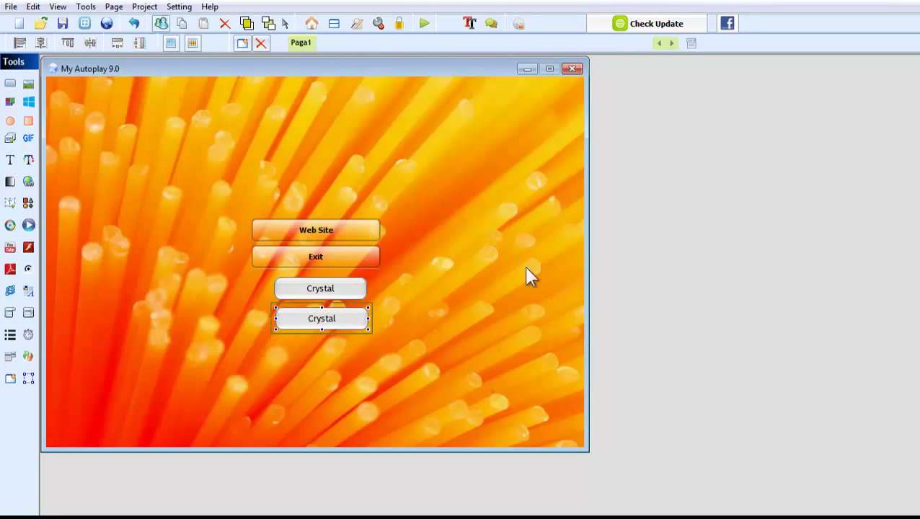
# - Select both Crystal buttons, align their left edges, and clear the selection
pyautogui.moveTo(379, 338); pyautogui.dragTo(255, 285)
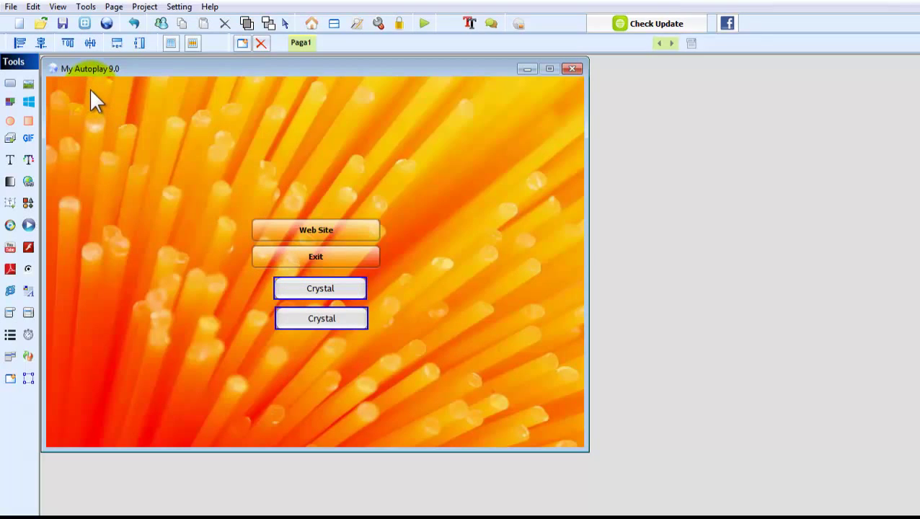
pyautogui.click(20, 42)
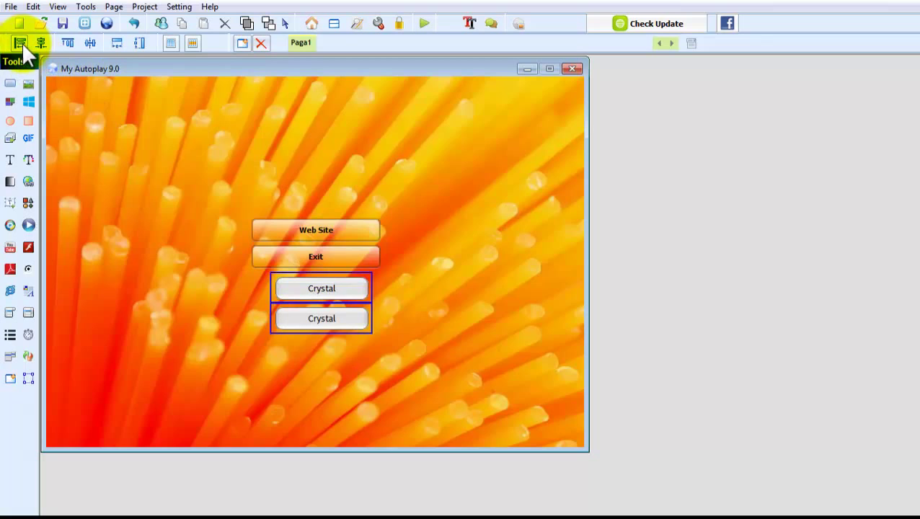
pyautogui.click(360, 373)
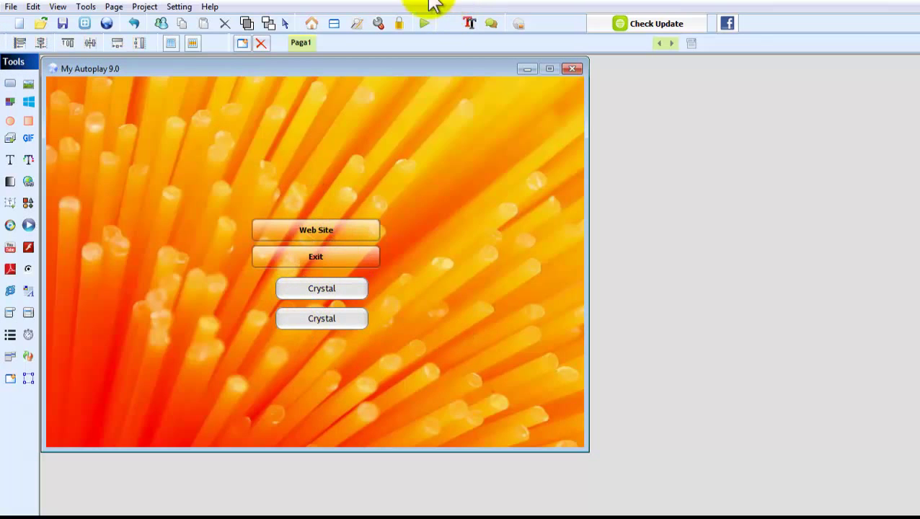
# - Preview the project to compare the two Crystal buttons' hover images
pyautogui.click(423, 24)
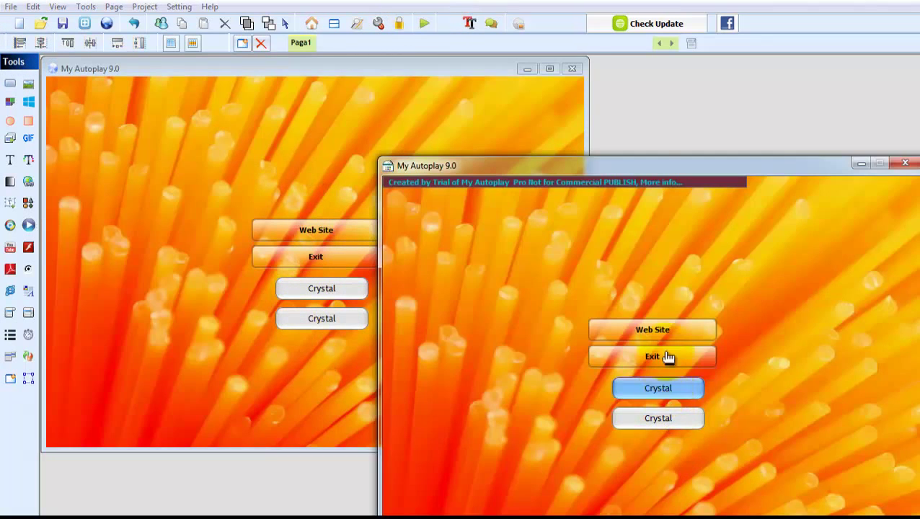